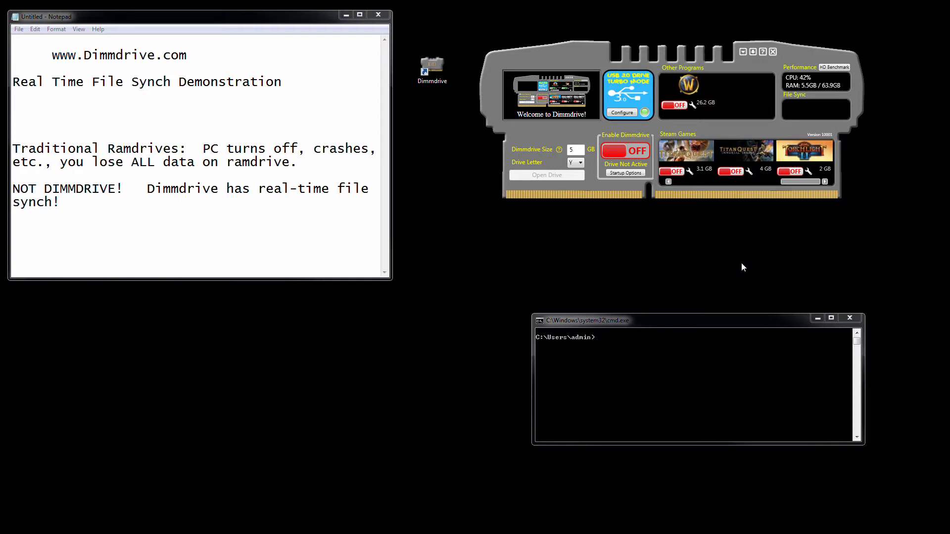
Highlight the notes' key phrases: PC turns off, losing ALL data, ramdrive, NOT DIMMDRIVE
{"action": "left_click_drag", "start_coordinate": [19, 155], "coordinate": [88, 210]}
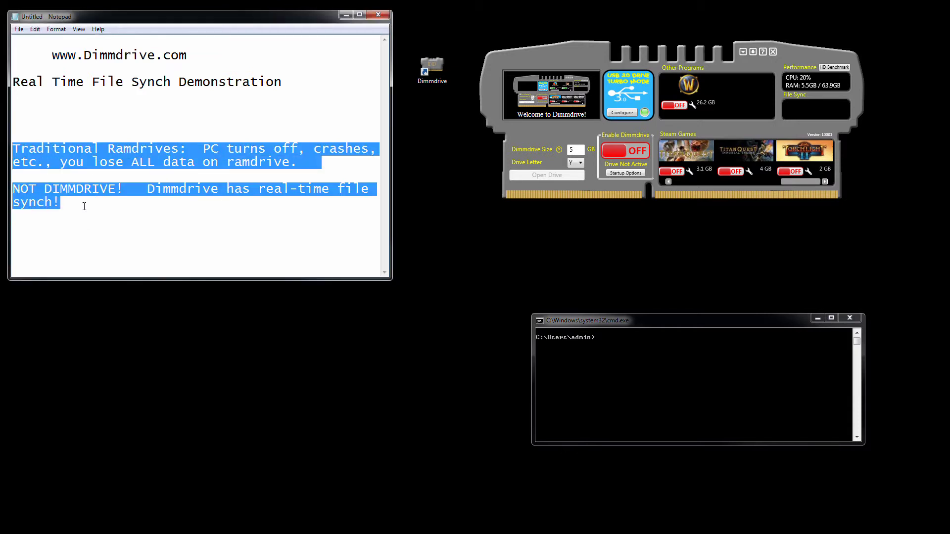
{"action": "left_click", "coordinate": [90, 248]}
{"action": "left_click_drag", "start_coordinate": [81, 244], "coordinate": [13, 148]}
{"action": "left_click", "coordinate": [20, 151]}
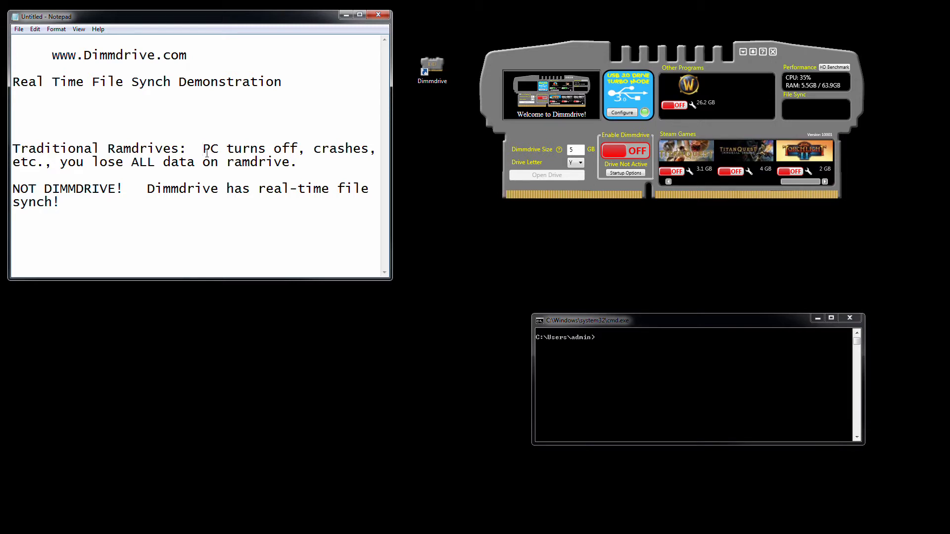
{"action": "left_click_drag", "start_coordinate": [202, 150], "coordinate": [373, 153]}
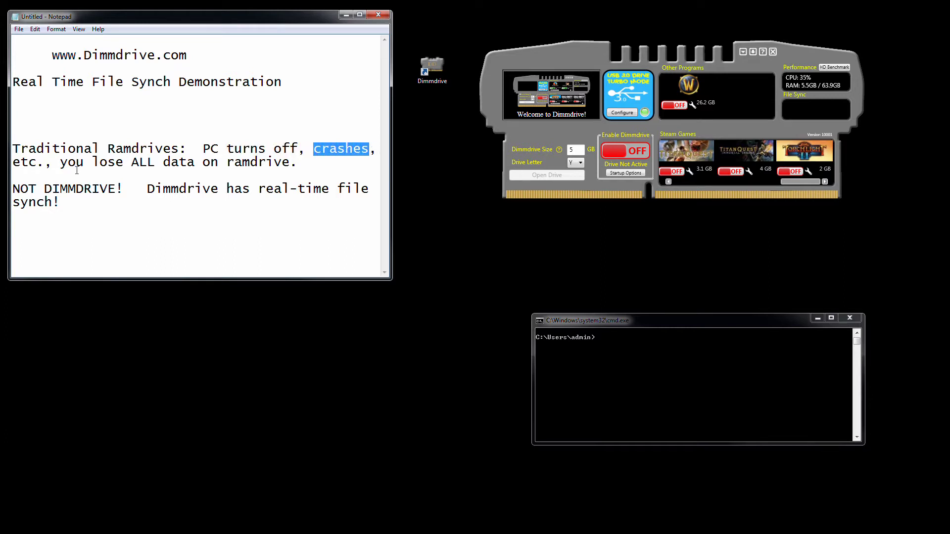
{"action": "left_click_drag", "start_coordinate": [68, 170], "coordinate": [304, 168]}
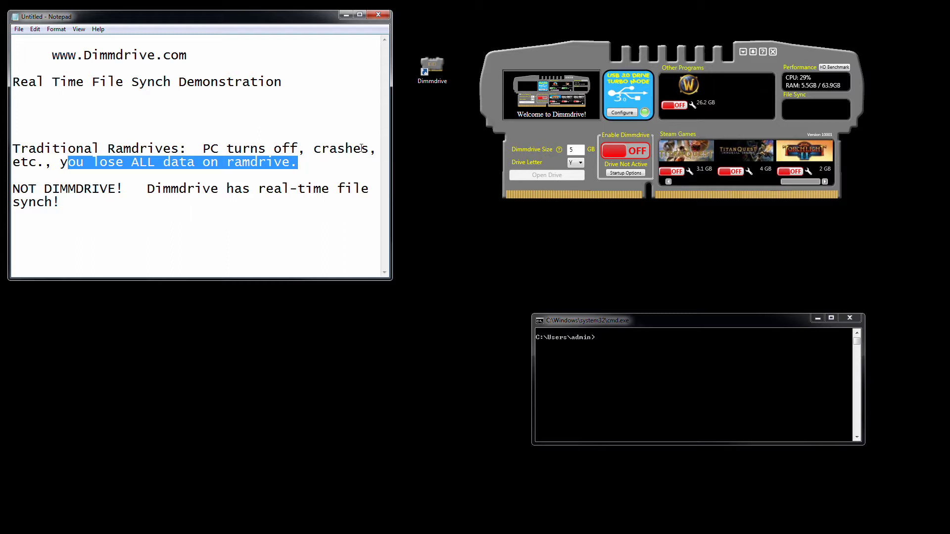
{"action": "left_click_drag", "start_coordinate": [303, 164], "coordinate": [223, 163]}
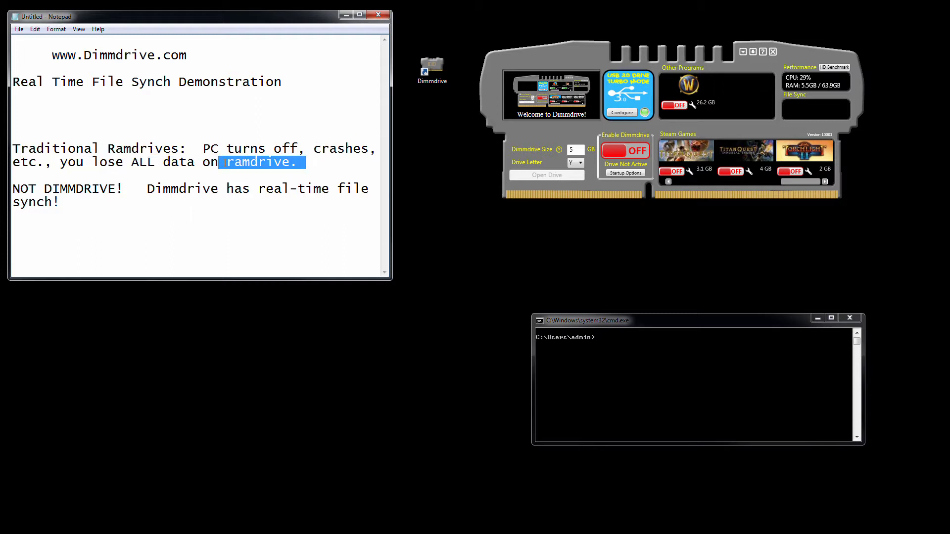
{"action": "left_click_drag", "start_coordinate": [20, 188], "coordinate": [163, 203]}
Reposition the Dimmdrive panel and command prompt window and clear the notes selection
{"action": "left_click_drag", "start_coordinate": [582, 54], "coordinate": [551, 65]}
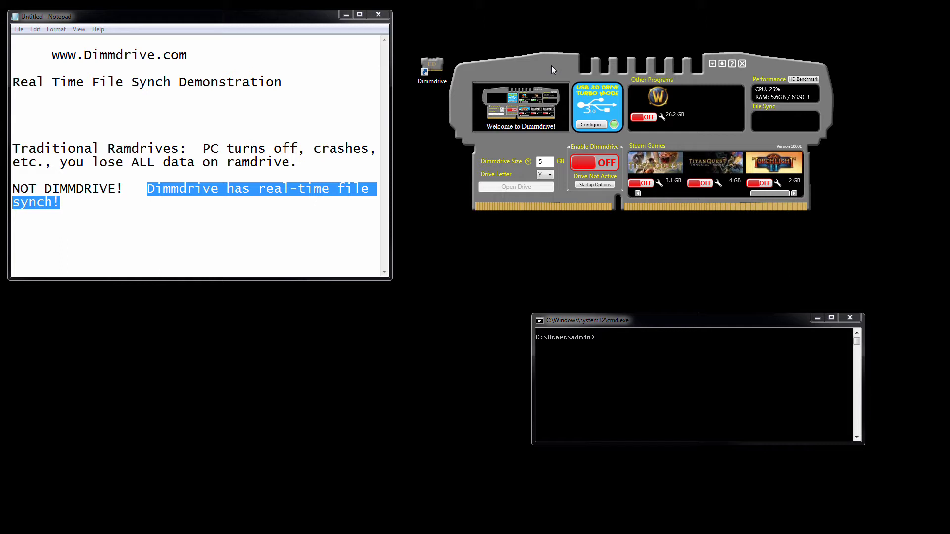
{"action": "left_click_drag", "start_coordinate": [551, 65], "coordinate": [589, 84]}
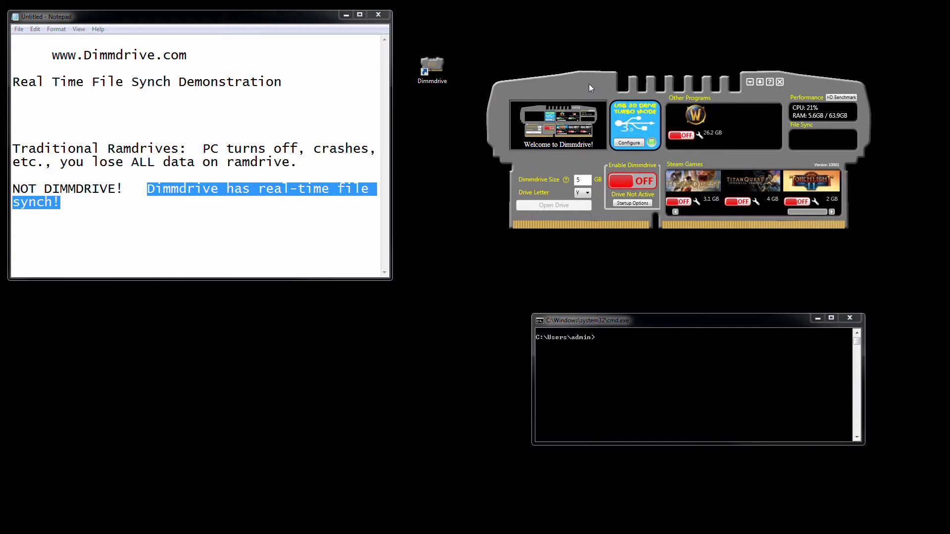
{"action": "left_click", "coordinate": [264, 111]}
{"action": "left_click", "coordinate": [263, 112]}
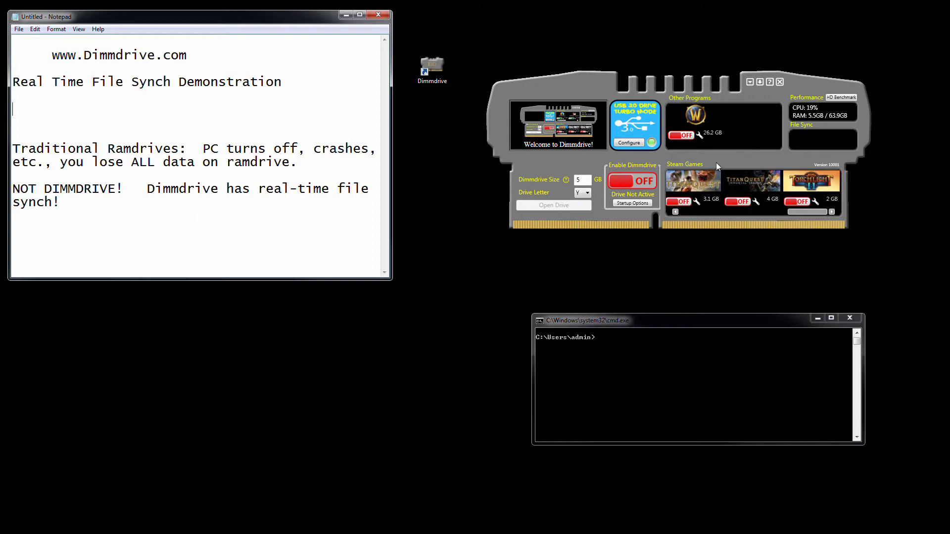
{"action": "left_click_drag", "start_coordinate": [636, 322], "coordinate": [678, 345]}
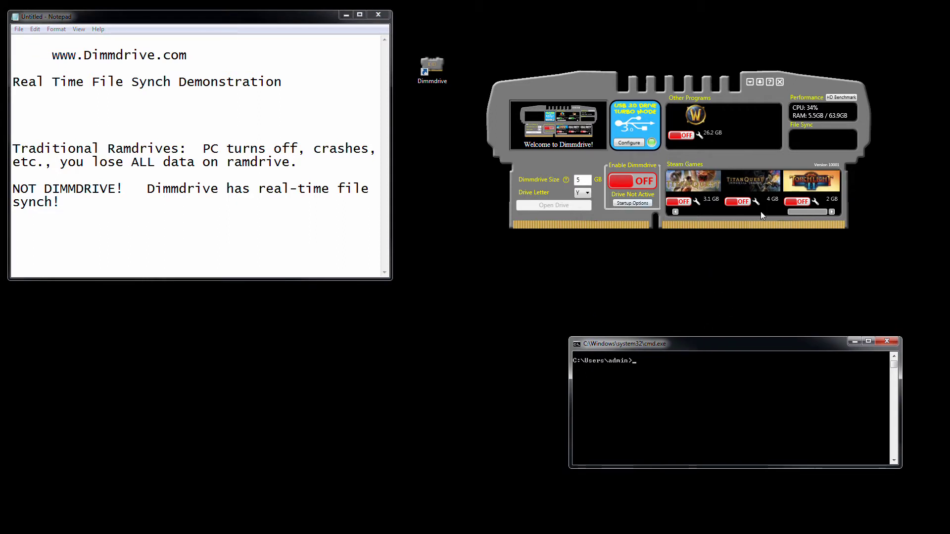
{"action": "left_click_drag", "start_coordinate": [824, 214], "coordinate": [690, 221]}
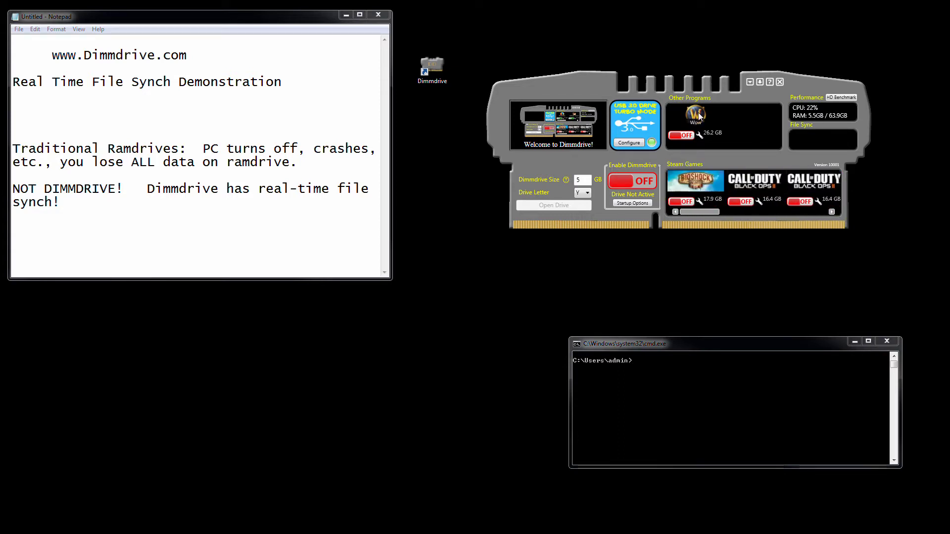
Create a new desktop folder named 'File Sync Test'
{"action": "right_click", "coordinate": [294, 349]}
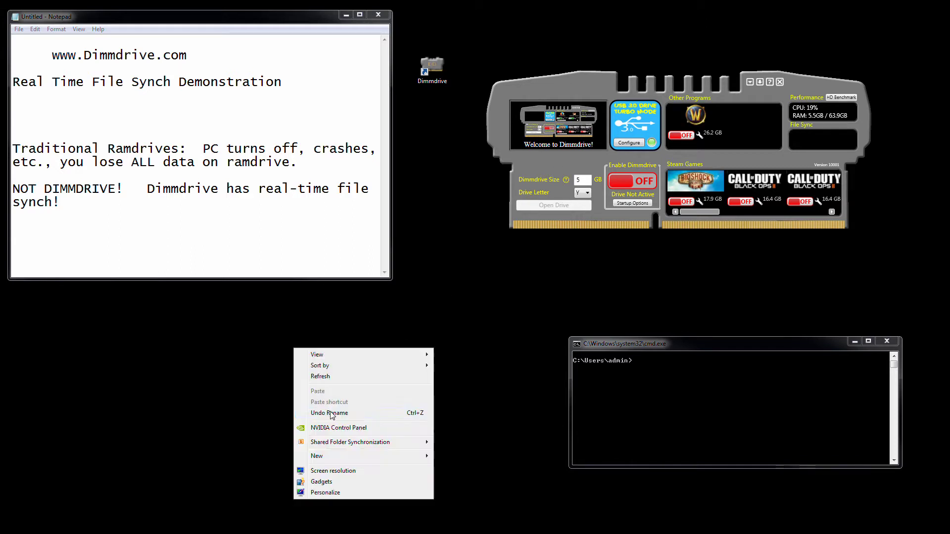
{"action": "mouse_move", "coordinate": [328, 456]}
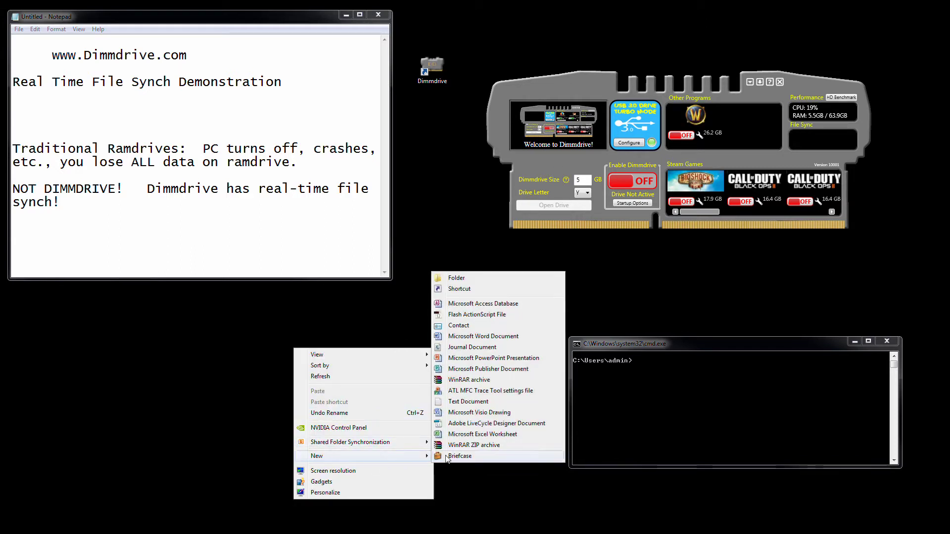
{"action": "left_click", "coordinate": [457, 278]}
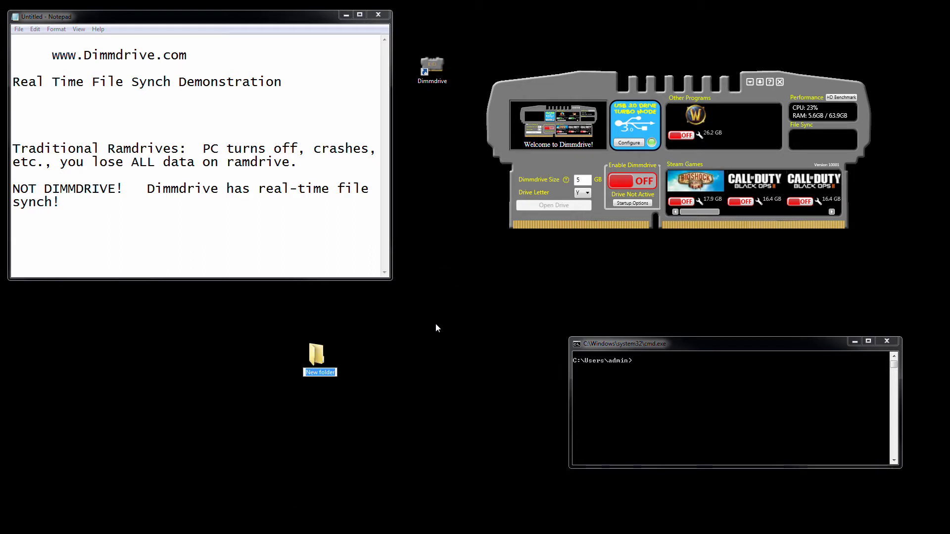
{"action": "type", "text": "File Fy"}
{"action": "key", "text": "BackSpace"}
{"action": "key", "text": "BackSpace"}
{"action": "type", "text": "Sync Test"}
{"action": "key", "text": "Return"}
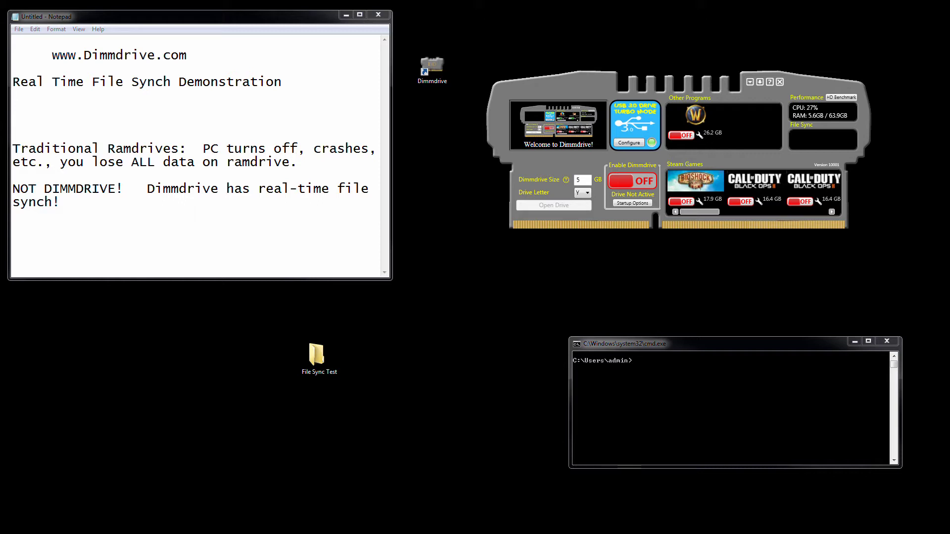
Open the File Sync Test folder and shrink its window to the lower middle
{"action": "double_click", "coordinate": [316, 354]}
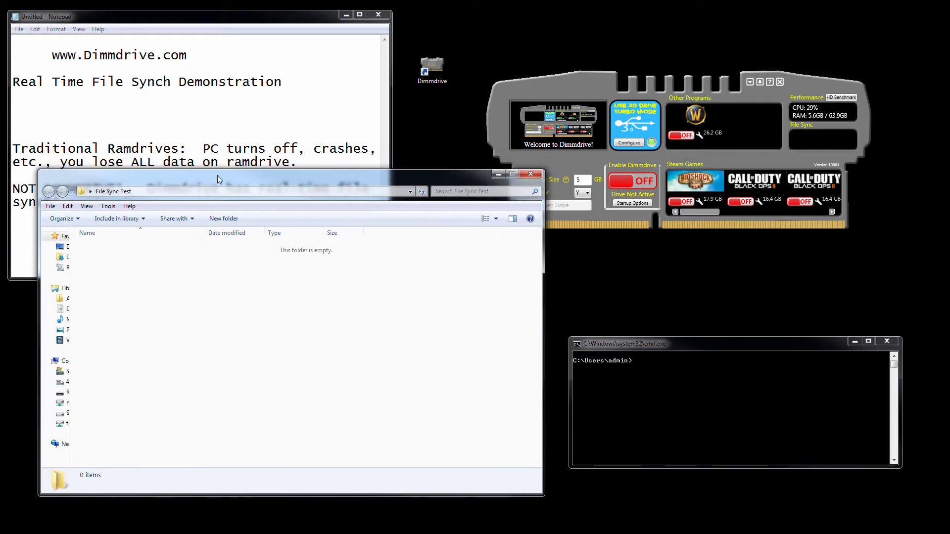
{"action": "left_click_drag", "start_coordinate": [44, 175], "coordinate": [214, 297]}
{"action": "left_click_drag", "start_coordinate": [317, 309], "coordinate": [268, 317]}
Create an empty text document named 'Test of Text File Change.txt' in the folder
{"action": "right_click", "coordinate": [286, 411]}
{"action": "mouse_move", "coordinate": [342, 392]}
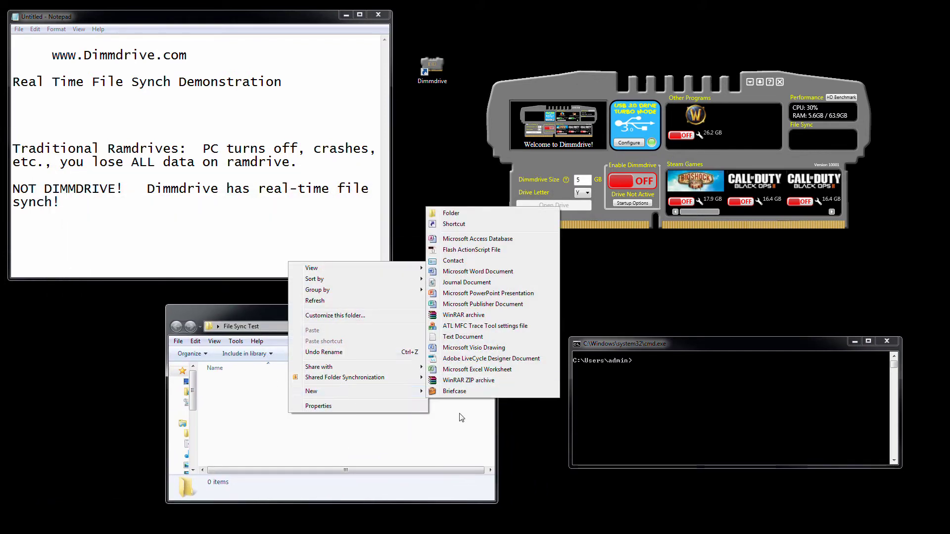
{"action": "left_click", "coordinate": [463, 337]}
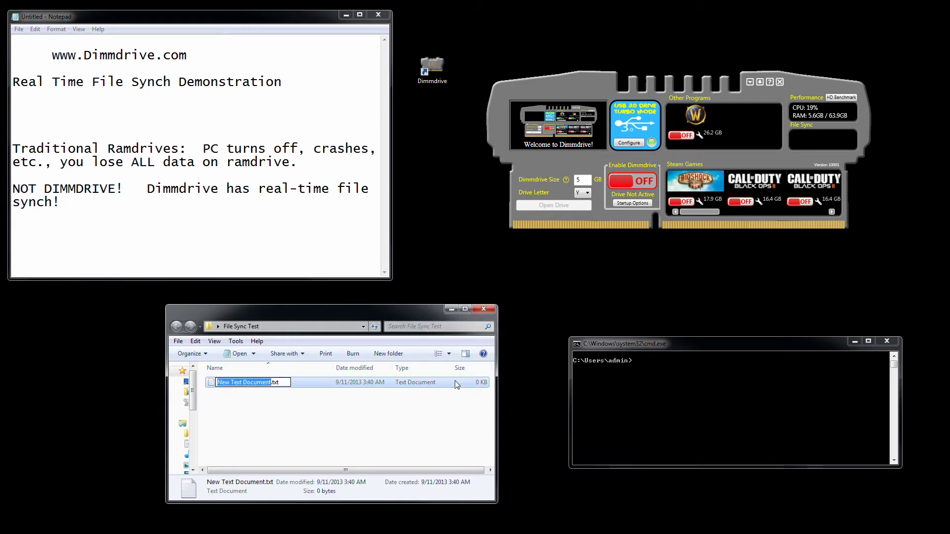
{"action": "type", "text": "Test of Te"}
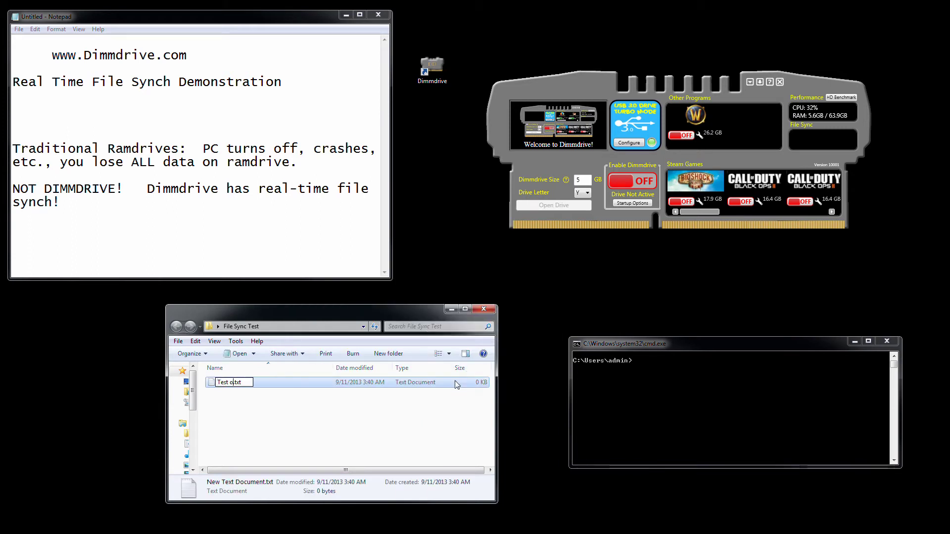
{"action": "type", "text": "xt File Change"}
{"action": "key", "text": "Return"}
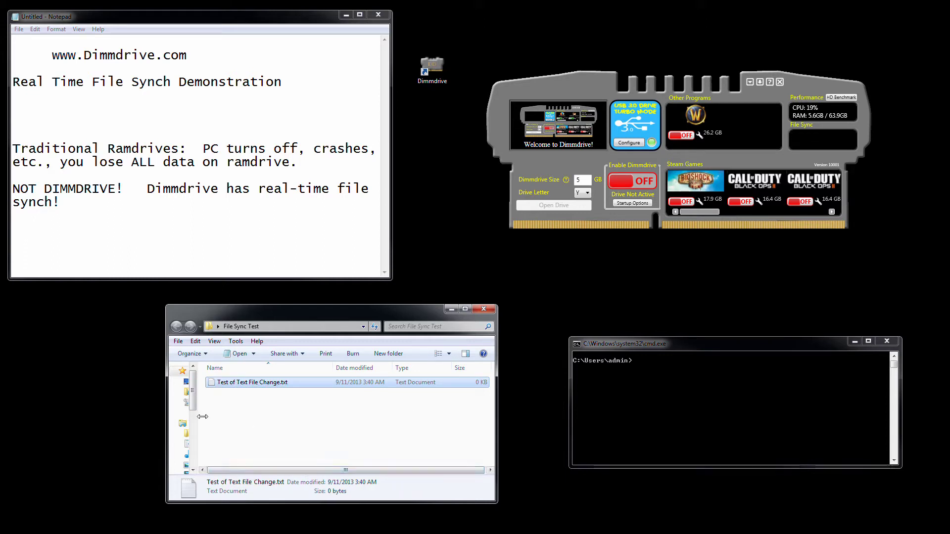
{"action": "right_click", "coordinate": [245, 405]}
{"action": "mouse_move", "coordinate": [317, 382]}
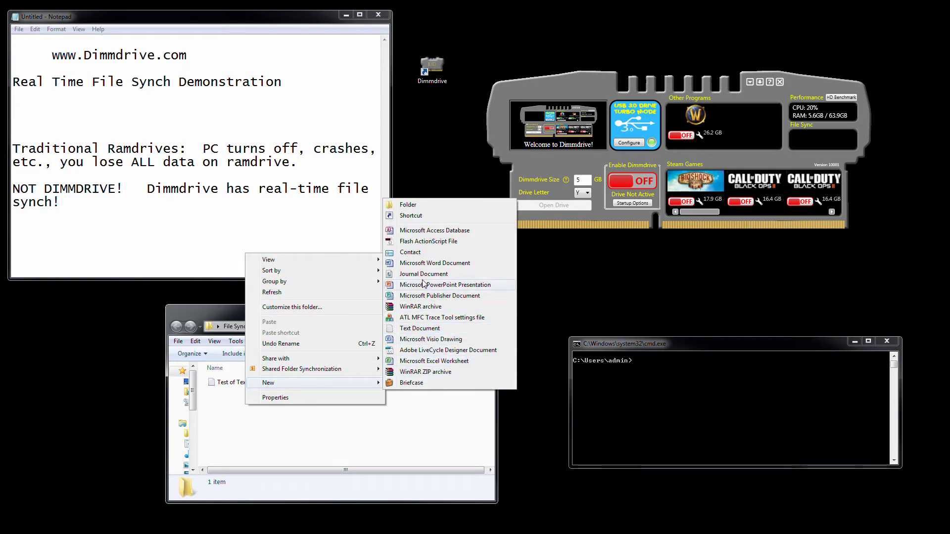
{"action": "left_click", "coordinate": [448, 435]}
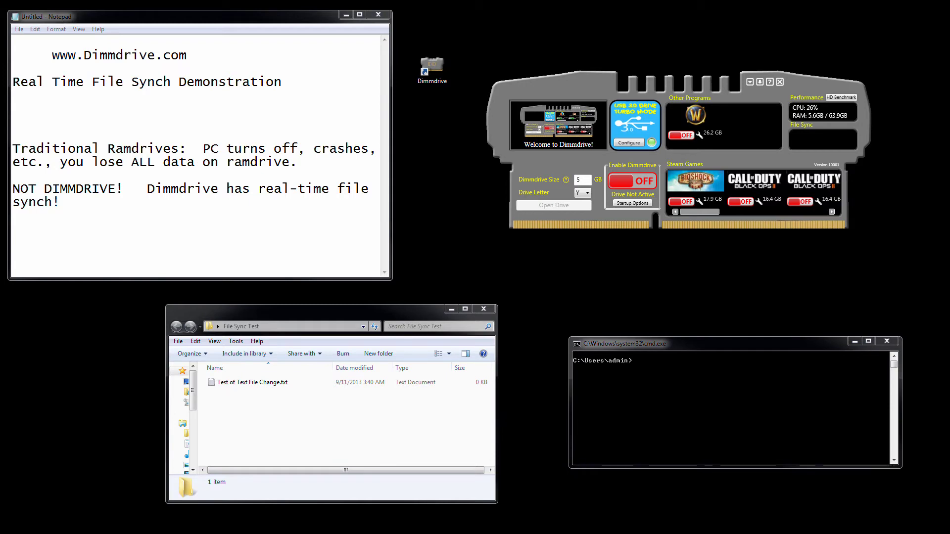
Save the blank Paint canvas as 'Image Test.png' in Desktop > File Sync Test
{"action": "left_click", "coordinate": [230, 195]}
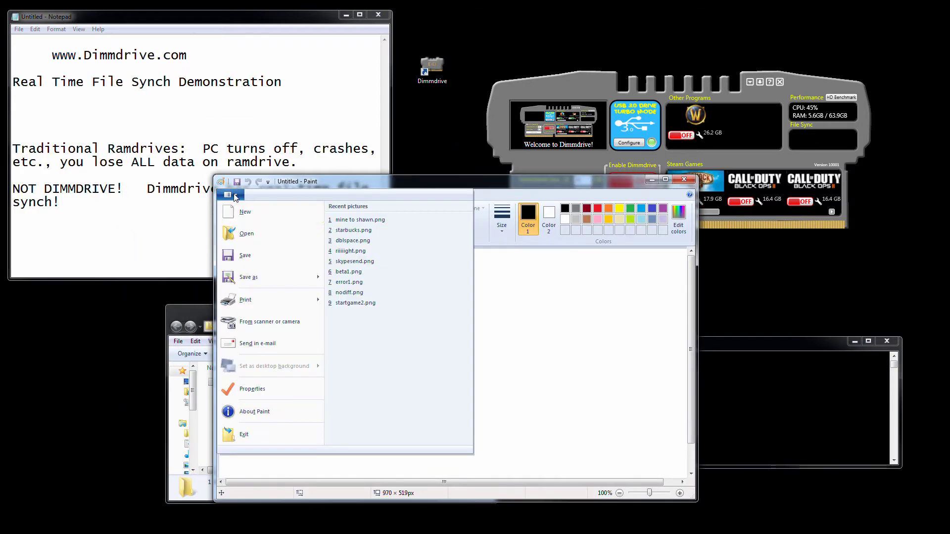
{"action": "left_click", "coordinate": [264, 275]}
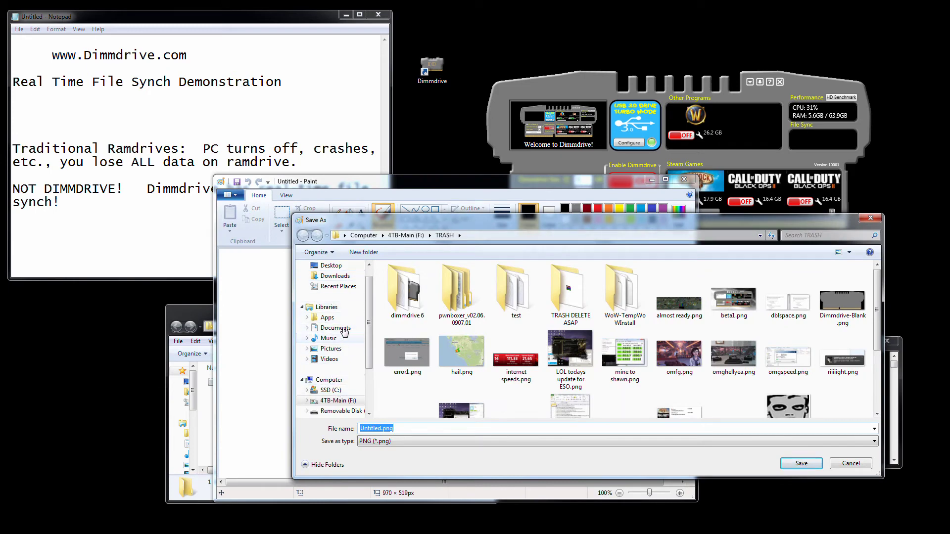
{"action": "left_click", "coordinate": [330, 266]}
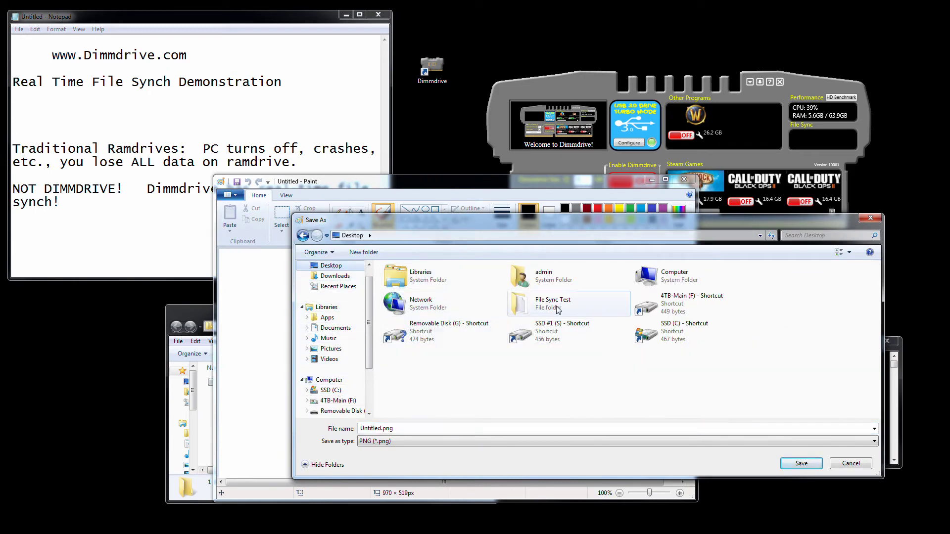
{"action": "left_click", "coordinate": [430, 428]}
{"action": "key", "text": "BackSpace"}
{"action": "type", "text": "Image Test"}
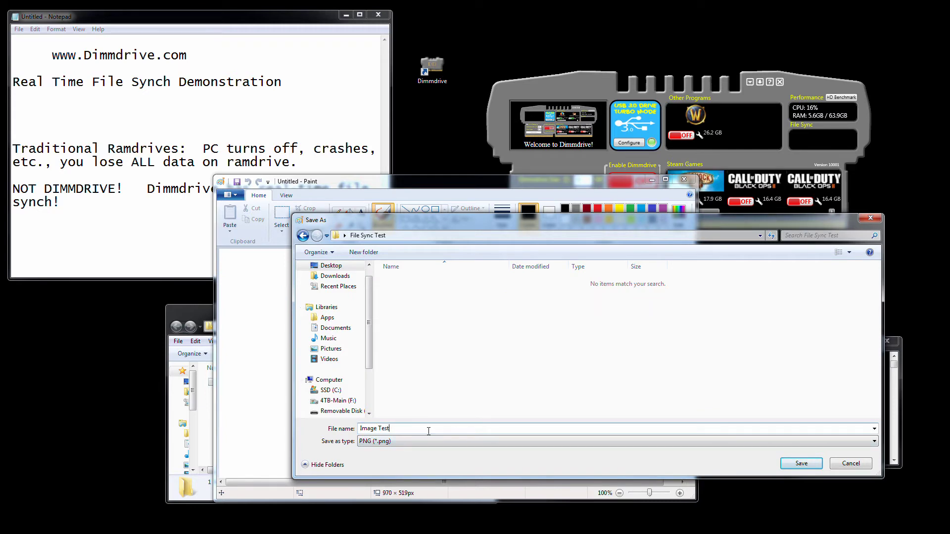
{"action": "key", "text": "Return"}
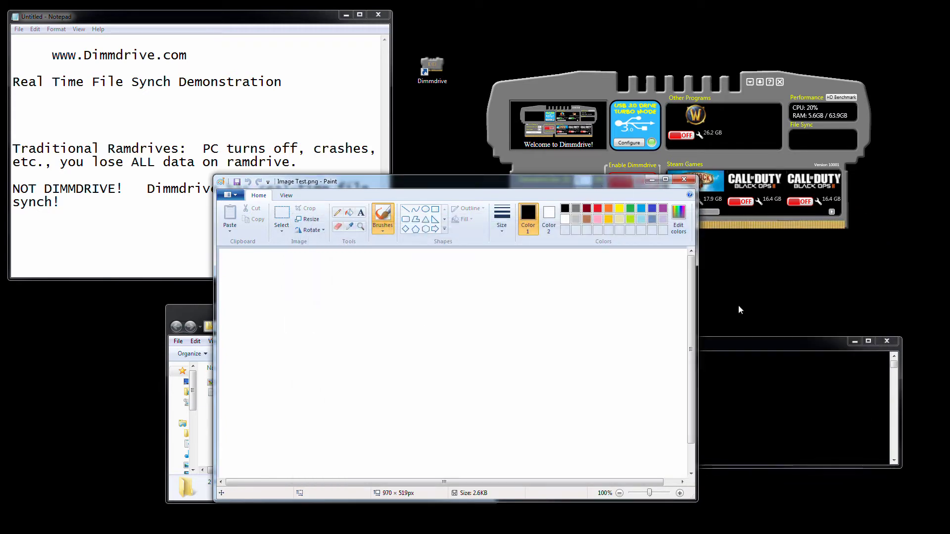
Shrink Paint to the lower right and open Test of Text File Change.txt in Notepad
{"action": "left_click_drag", "start_coordinate": [697, 501], "coordinate": [518, 400]}
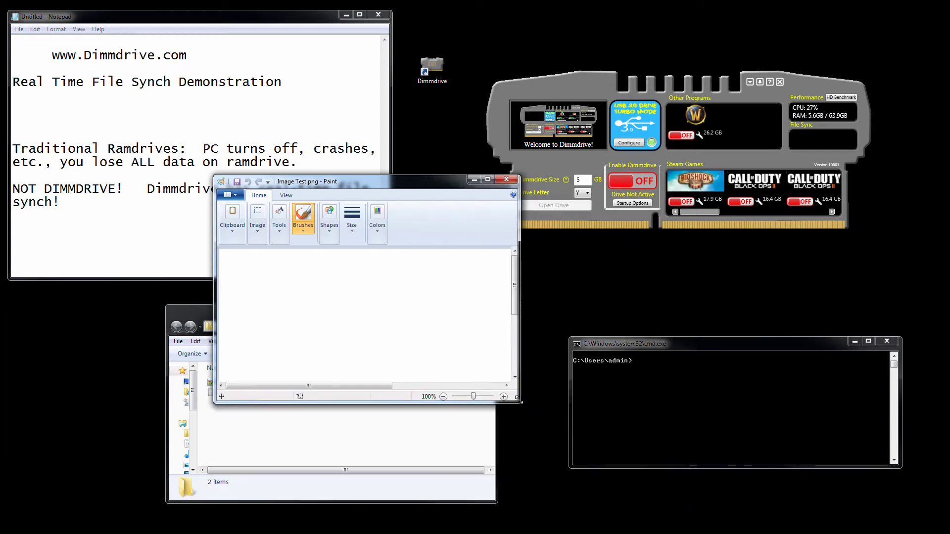
{"action": "mouse_move", "coordinate": [394, 187]}
{"action": "left_mouse_down"}
{"action": "mouse_move", "coordinate": [697, 287]}
{"action": "mouse_move", "coordinate": [684, 324]}
{"action": "mouse_move", "coordinate": [718, 325]}
{"action": "mouse_move", "coordinate": [714, 299]}
{"action": "left_mouse_up"}
{"action": "left_click", "coordinate": [275, 393]}
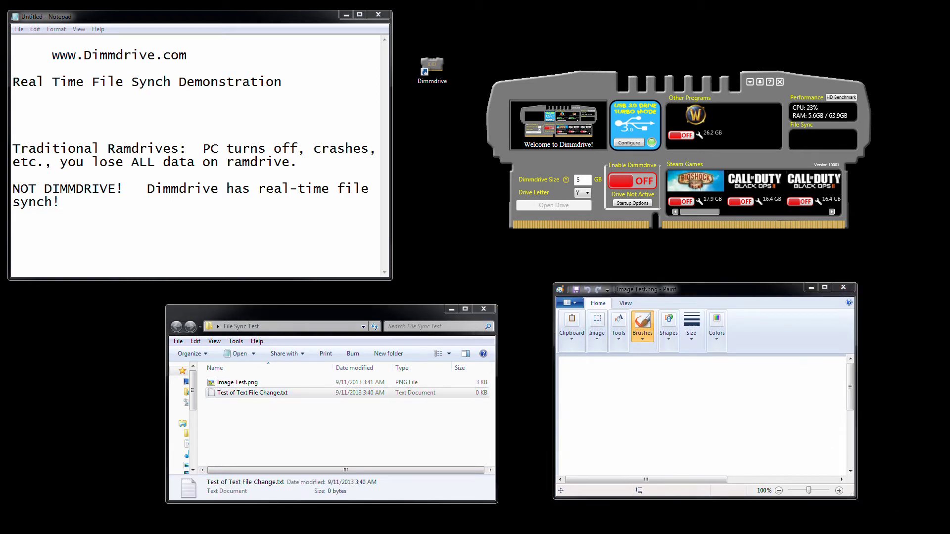
{"action": "key", "text": "Return"}
Rearrange the windows and move the File Sync Test desktop icon beside Dimmdrive
{"action": "left_click_drag", "start_coordinate": [389, 318], "coordinate": [447, 324]}
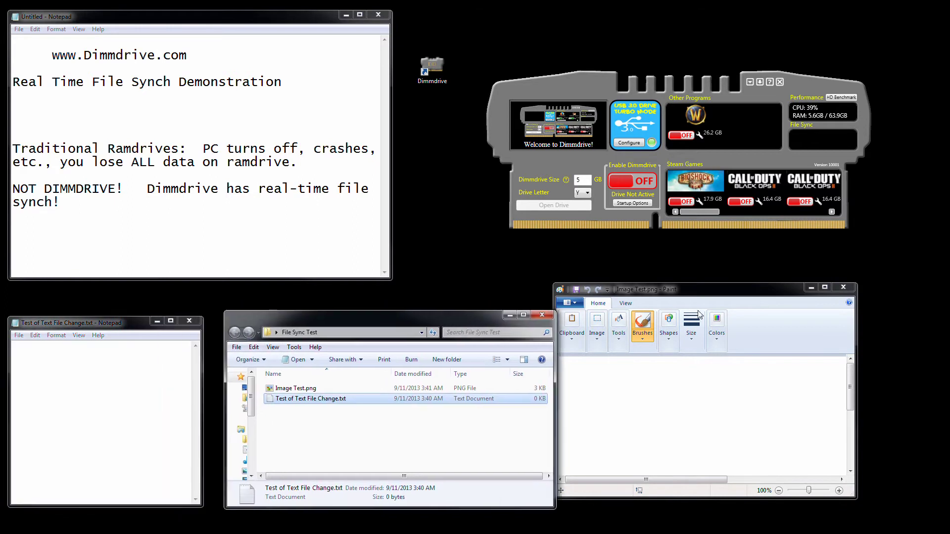
{"action": "left_click_drag", "start_coordinate": [746, 311], "coordinate": [808, 314]}
{"action": "mouse_move", "coordinate": [443, 324]}
{"action": "left_mouse_down"}
{"action": "mouse_move", "coordinate": [584, 322]}
{"action": "mouse_move", "coordinate": [553, 325]}
{"action": "left_mouse_up"}
{"action": "left_click_drag", "start_coordinate": [308, 358], "coordinate": [422, 213]}
{"action": "left_click_drag", "start_coordinate": [478, 316], "coordinate": [387, 316]}
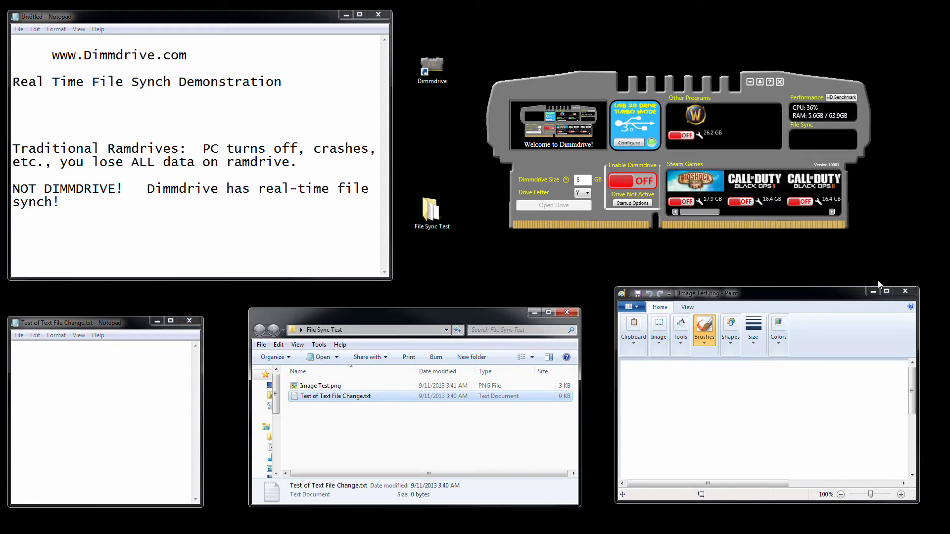
Close the Paint window and the test file's Notepad window
{"action": "left_click", "coordinate": [910, 292]}
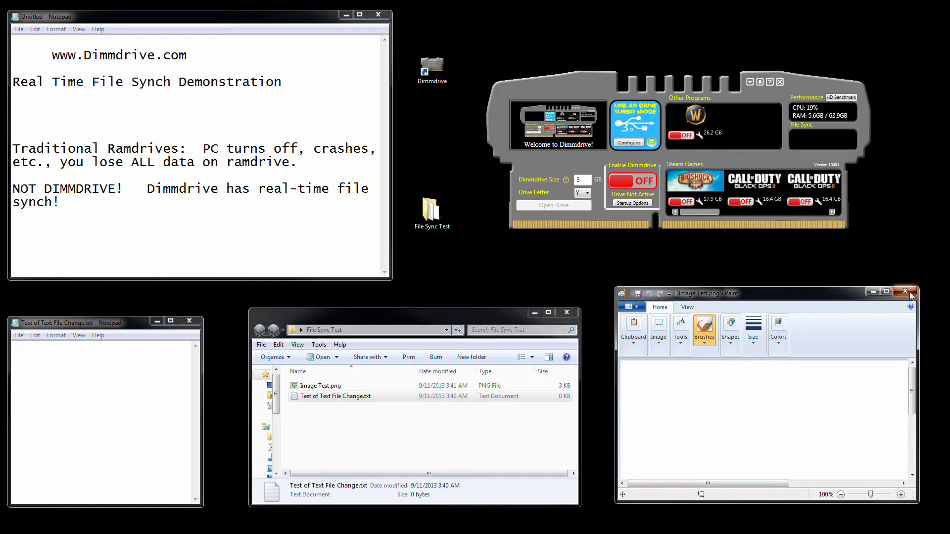
{"action": "left_click", "coordinate": [909, 292]}
{"action": "left_click", "coordinate": [189, 321]}
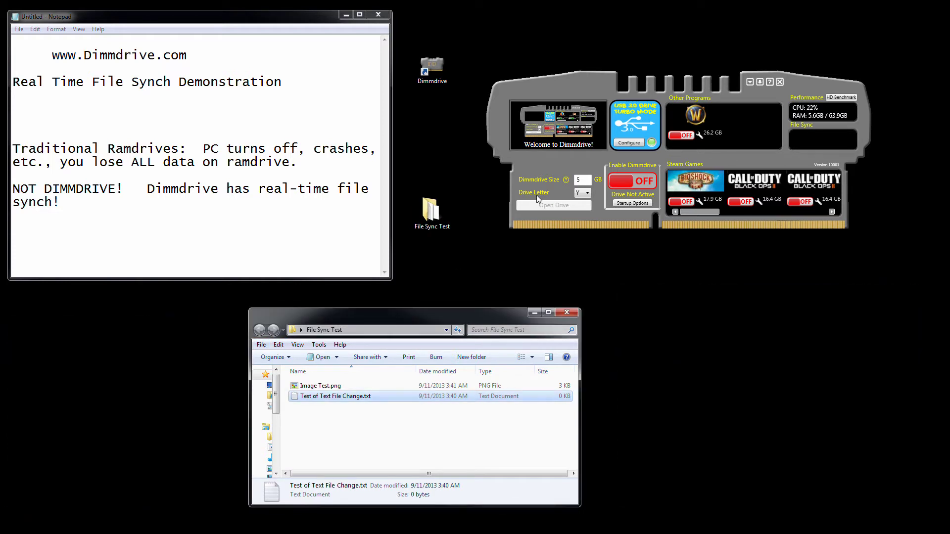
Drop File Sync Test into Dimmdrive's Other Programs slot and switch its sync ON
{"action": "left_click_drag", "start_coordinate": [430, 210], "coordinate": [753, 120]}
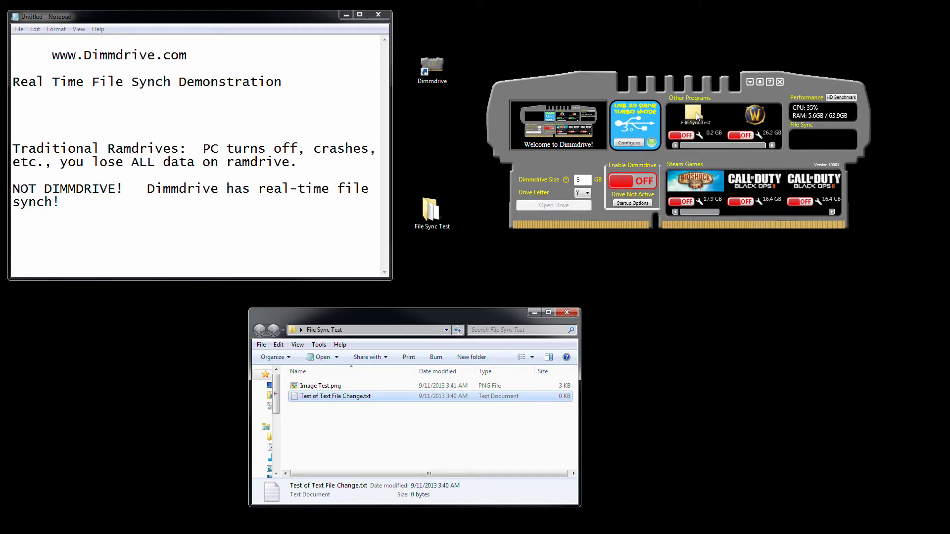
{"action": "left_click", "coordinate": [681, 137]}
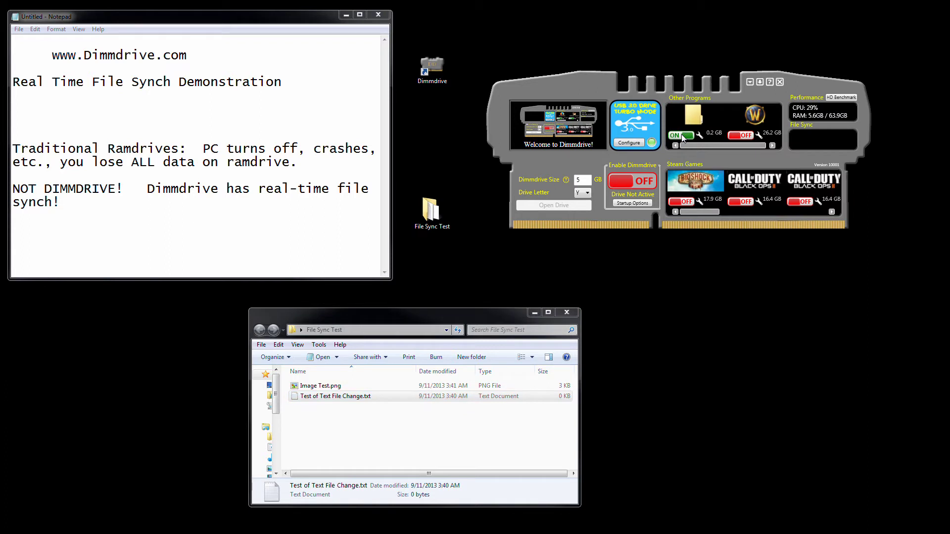
{"action": "left_click_drag", "start_coordinate": [503, 315], "coordinate": [324, 315]}
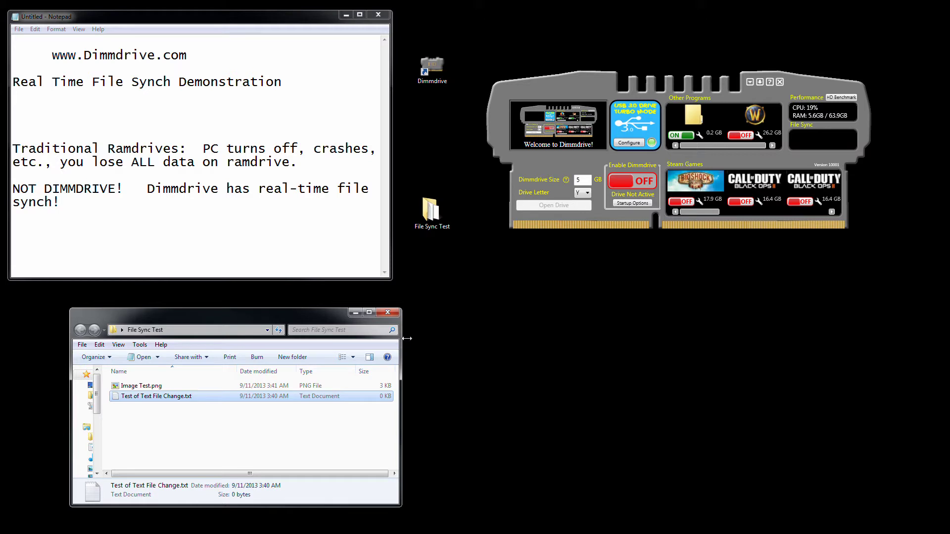
{"action": "left_click_drag", "start_coordinate": [402, 337], "coordinate": [325, 337]}
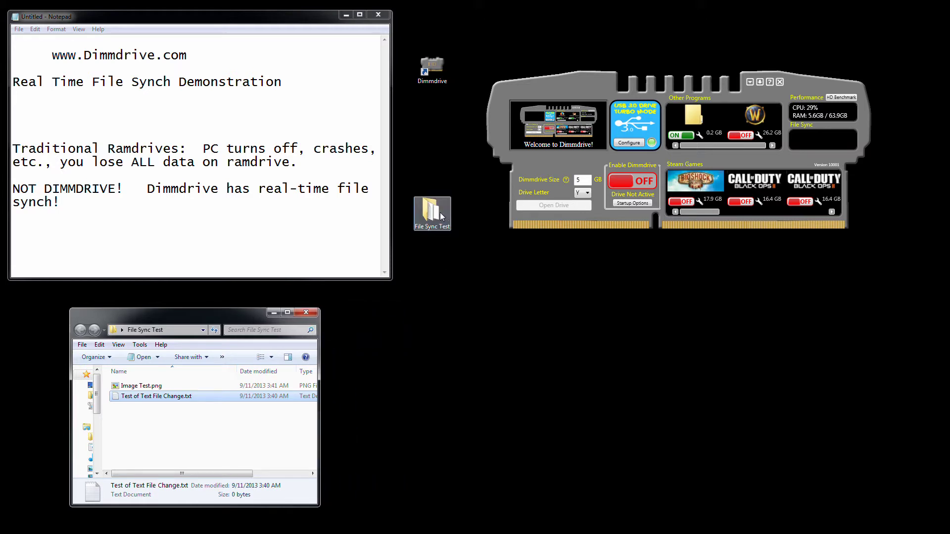
Type ORIGINAL TEXT into Test of Text File Change.txt and set the font size to 20
{"action": "double_click", "coordinate": [147, 396]}
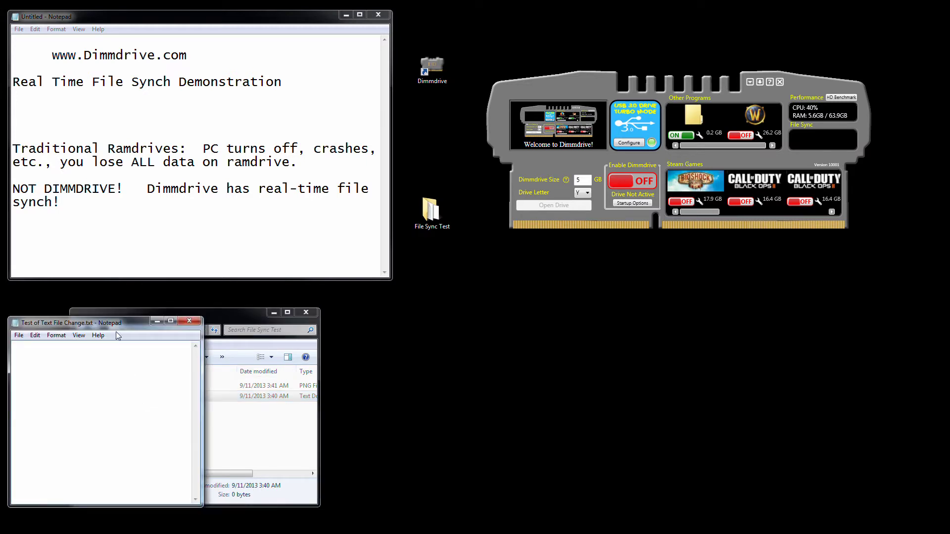
{"action": "left_click_drag", "start_coordinate": [101, 327], "coordinate": [418, 326]}
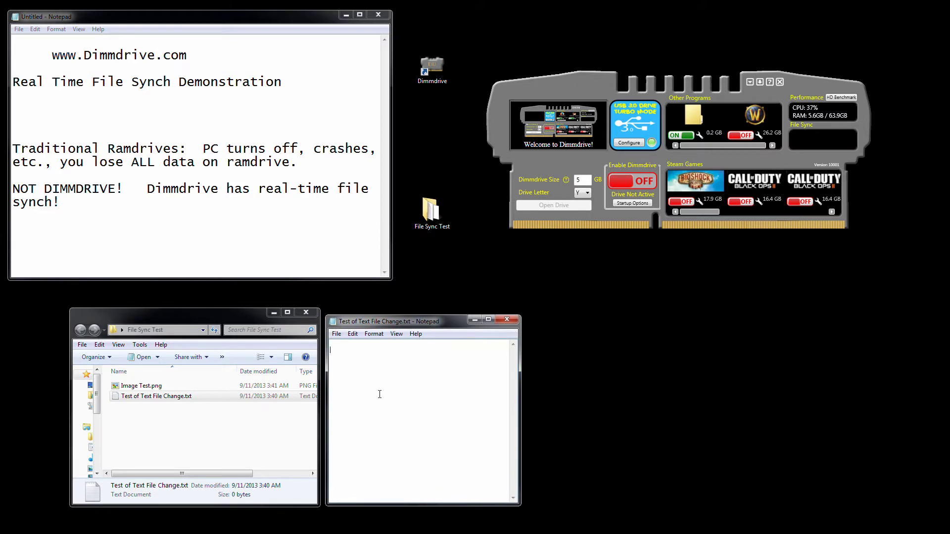
{"action": "type", "text": "ORIGINAL TEXT"}
{"action": "left_click", "coordinate": [374, 334]}
{"action": "left_click", "coordinate": [391, 357]}
{"action": "left_click", "coordinate": [521, 386]}
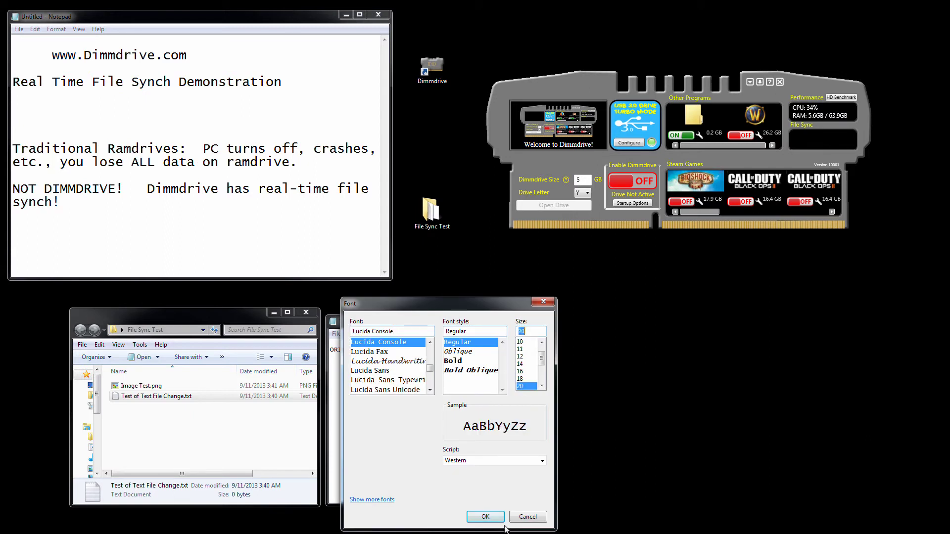
{"action": "left_click", "coordinate": [485, 517]}
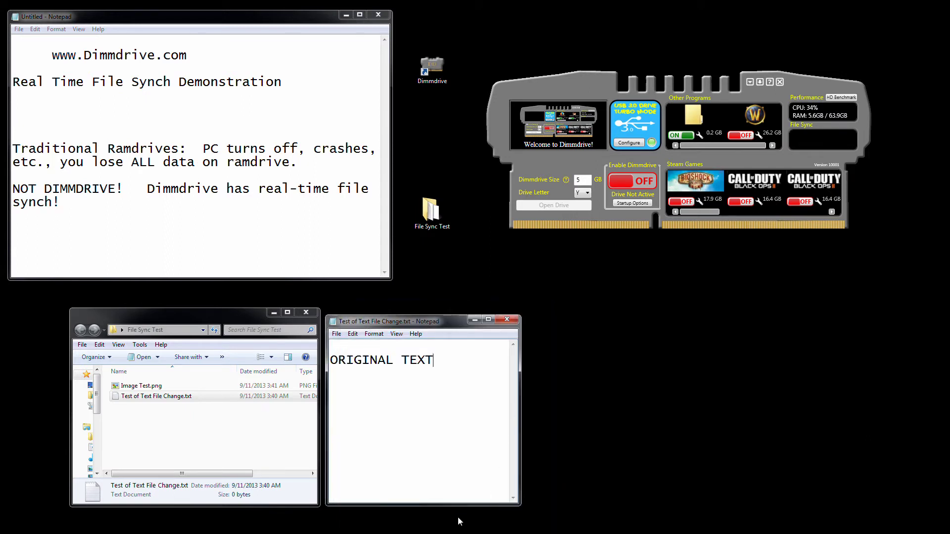
Close and save the text file, then open Image Test.png in Photo Viewer
{"action": "left_click_drag", "start_coordinate": [456, 512], "coordinate": [457, 414]}
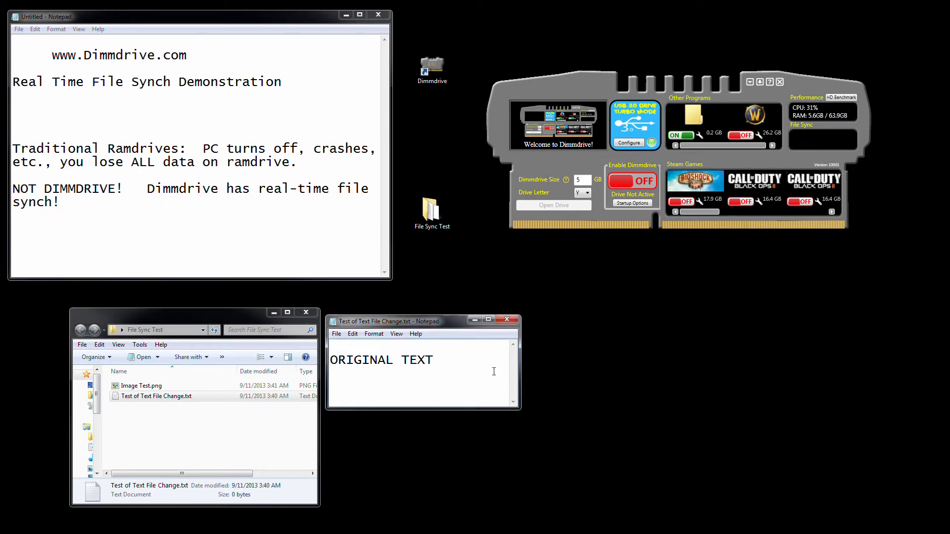
{"action": "left_click", "coordinate": [507, 320]}
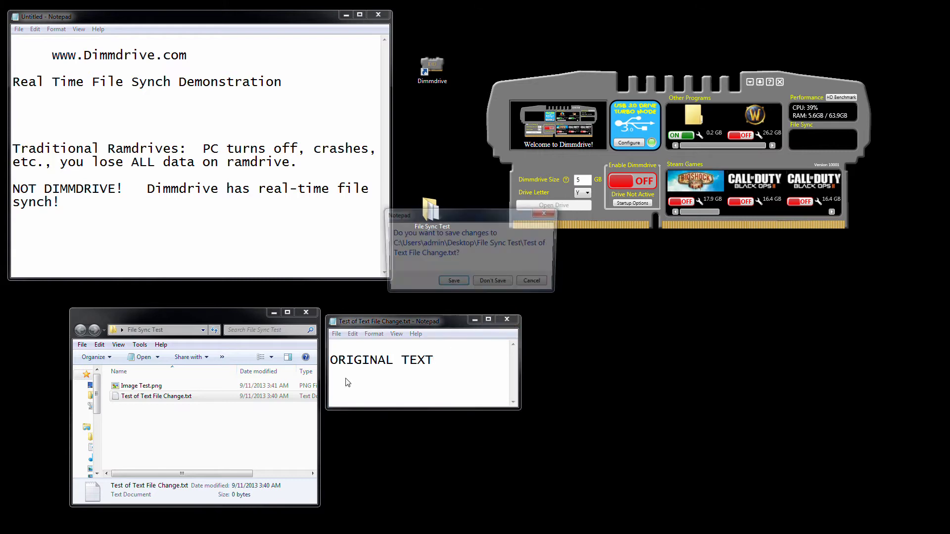
{"action": "left_click", "coordinate": [452, 284]}
{"action": "double_click", "coordinate": [141, 385]}
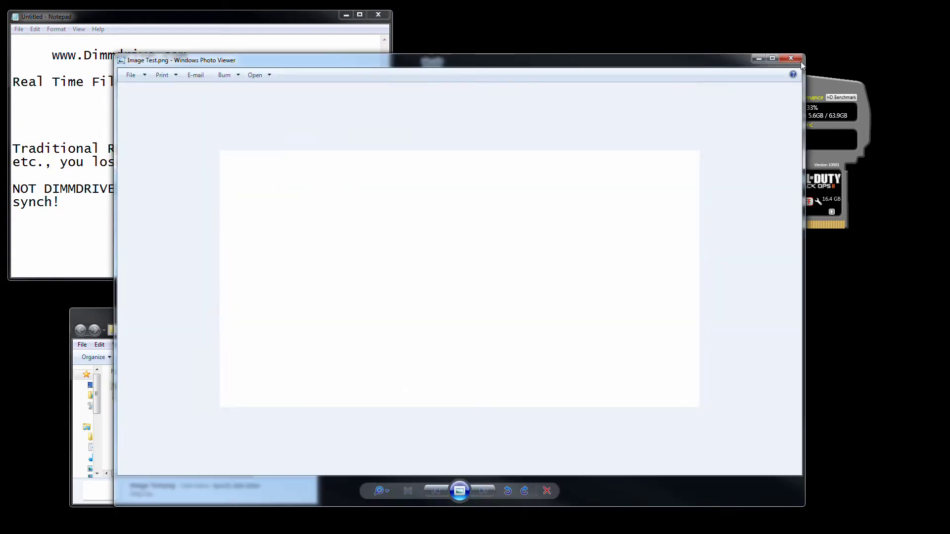
Edit Image Test.png in Paint, draw a square with a small circle, and save it
{"action": "left_click", "coordinate": [801, 62]}
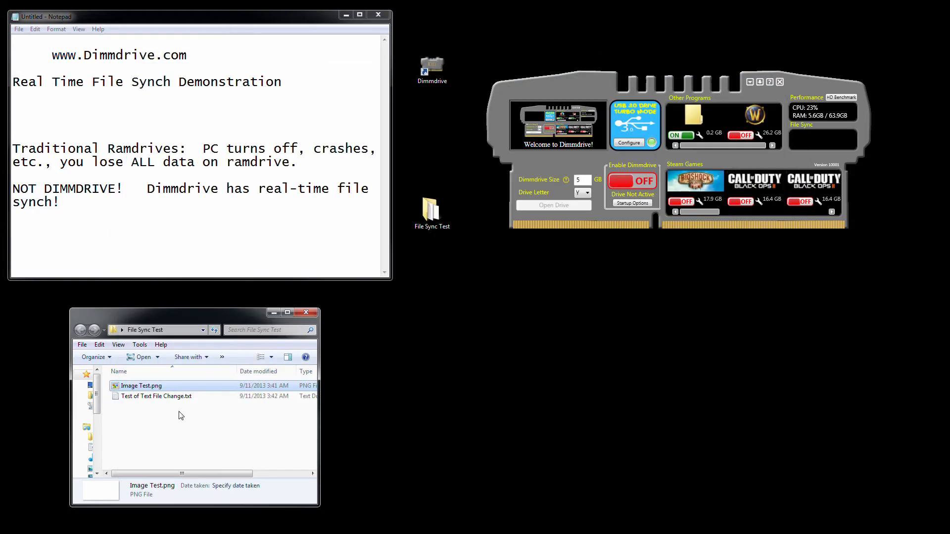
{"action": "right_click", "coordinate": [159, 386]}
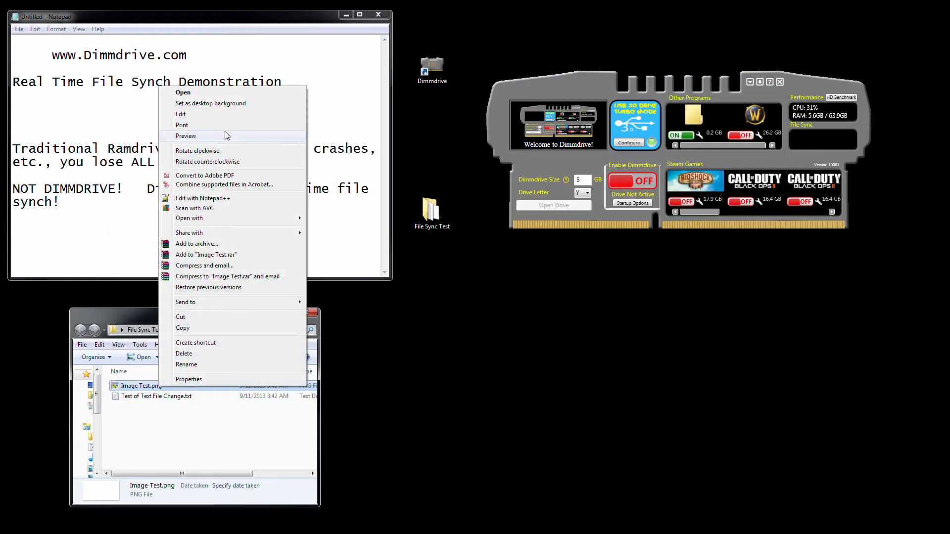
{"action": "left_click", "coordinate": [203, 115]}
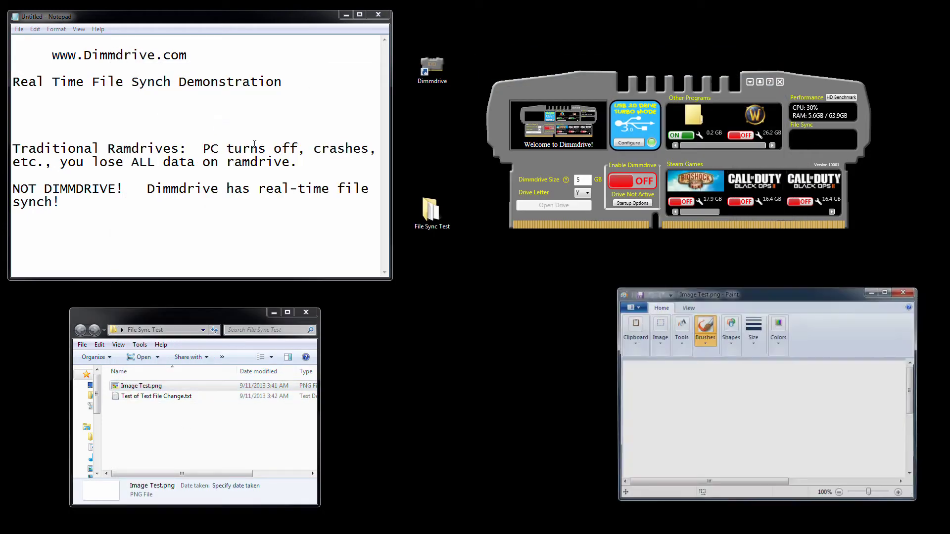
{"action": "left_click_drag", "start_coordinate": [741, 297], "coordinate": [474, 298]}
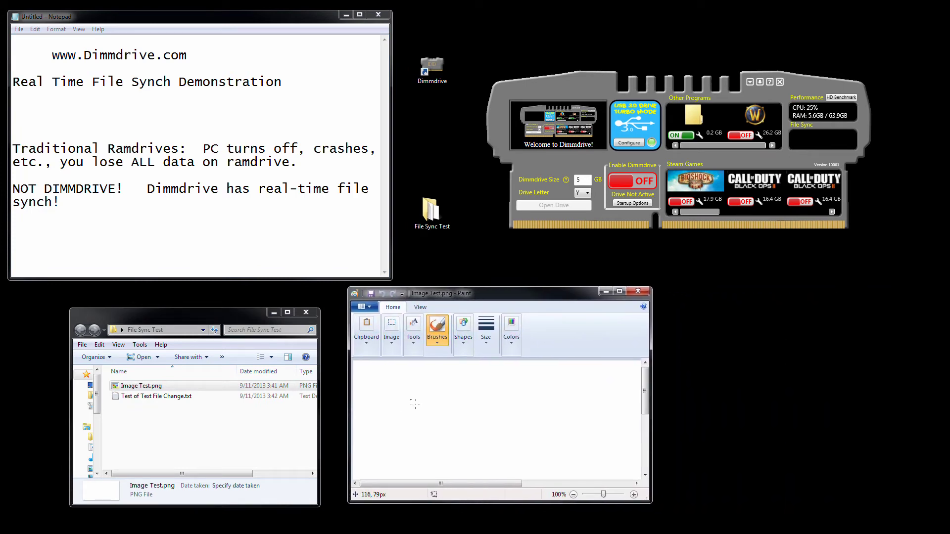
{"action": "mouse_move", "coordinate": [391, 396]}
{"action": "left_mouse_down"}
{"action": "mouse_move", "coordinate": [388, 421]}
{"action": "mouse_move", "coordinate": [430, 458]}
{"action": "mouse_move", "coordinate": [474, 396]}
{"action": "mouse_move", "coordinate": [398, 390]}
{"action": "mouse_move", "coordinate": [391, 398]}
{"action": "mouse_move", "coordinate": [431, 430]}
{"action": "mouse_move", "coordinate": [436, 417]}
{"action": "left_mouse_up"}
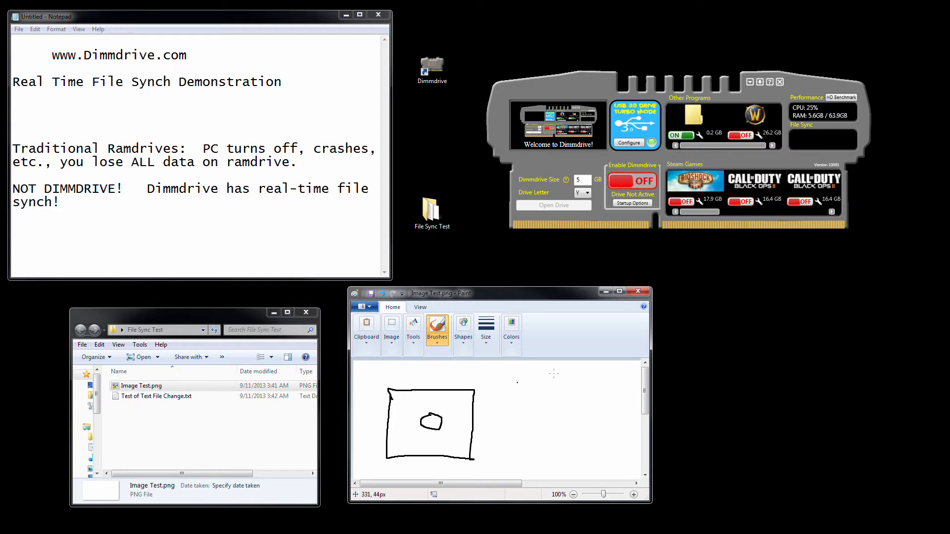
{"action": "left_click", "coordinate": [638, 291]}
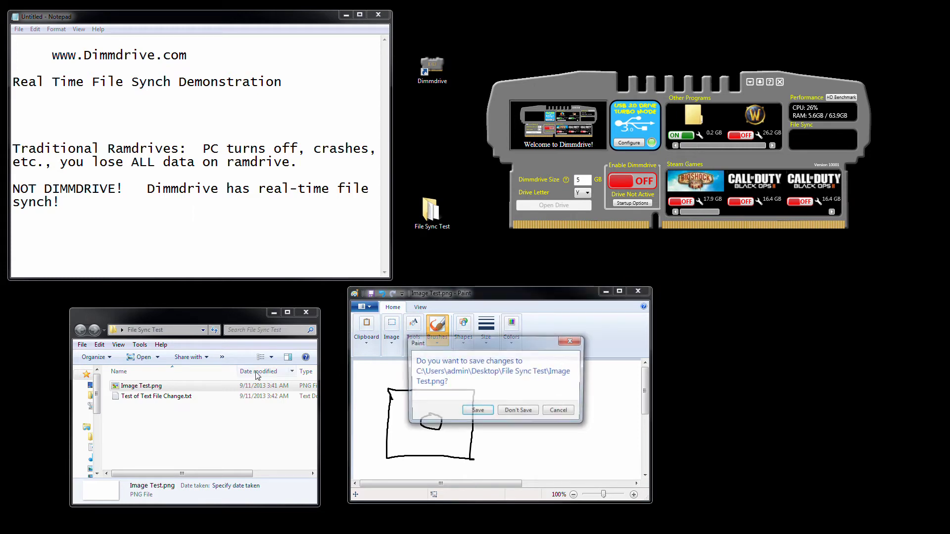
{"action": "left_click", "coordinate": [477, 411]}
Reopen Image Test.png and the text file to confirm their edits, then close both
{"action": "right_click", "coordinate": [148, 386]}
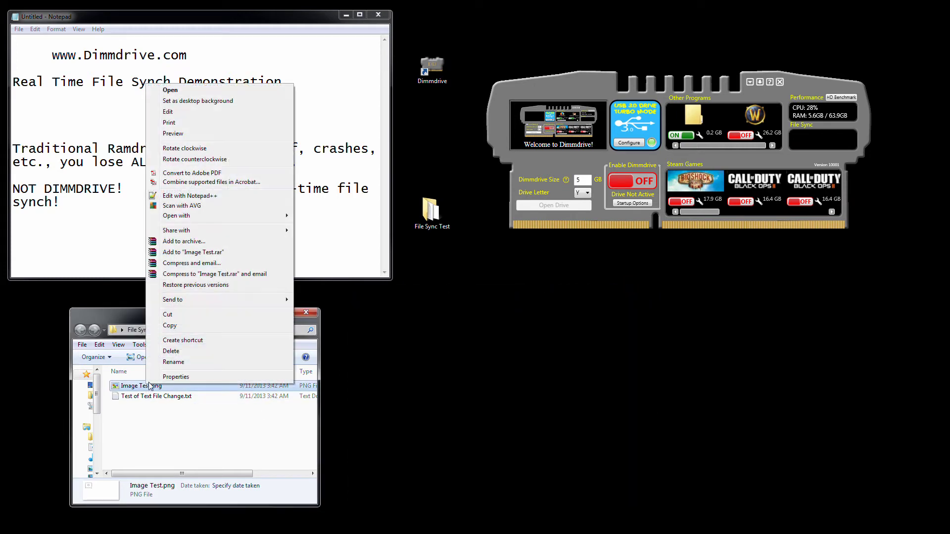
{"action": "left_click", "coordinate": [191, 112]}
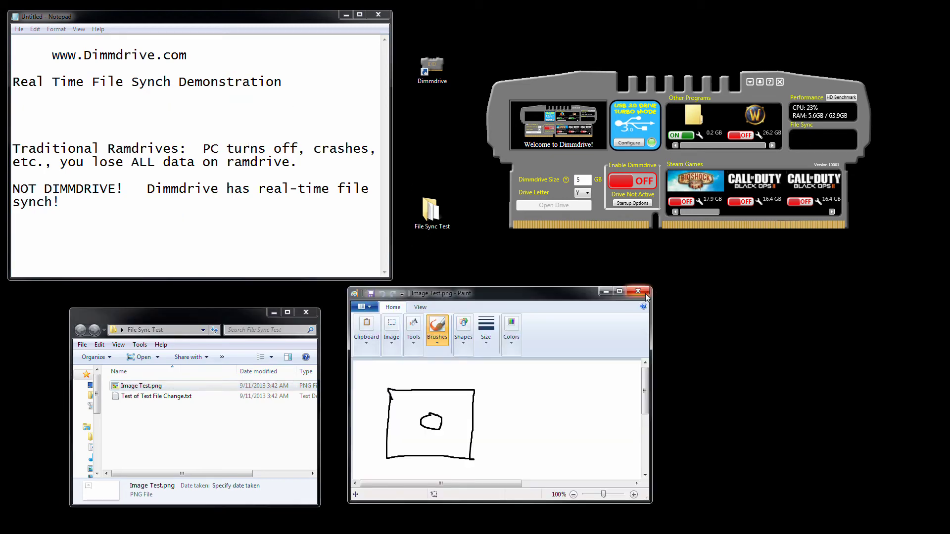
{"action": "left_click", "coordinate": [638, 291]}
{"action": "right_click", "coordinate": [177, 396]}
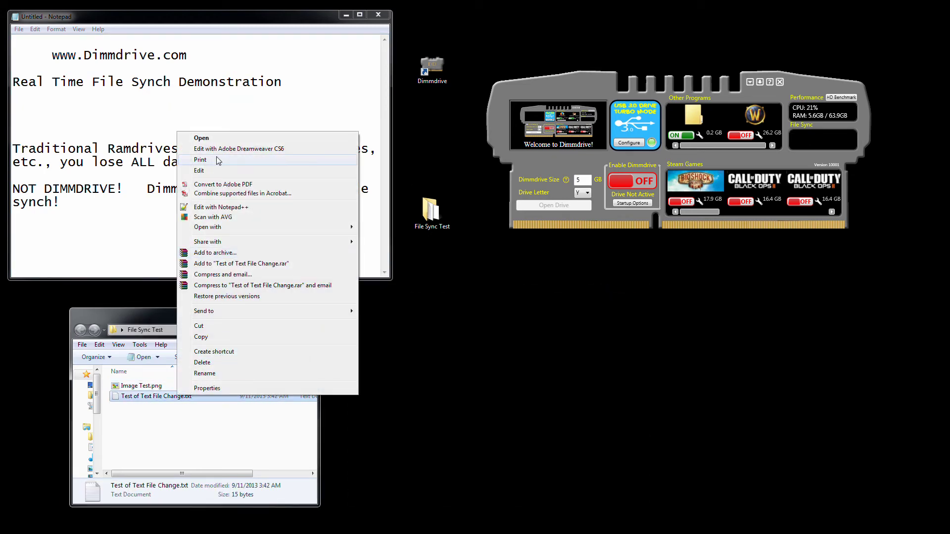
{"action": "left_click", "coordinate": [208, 171]}
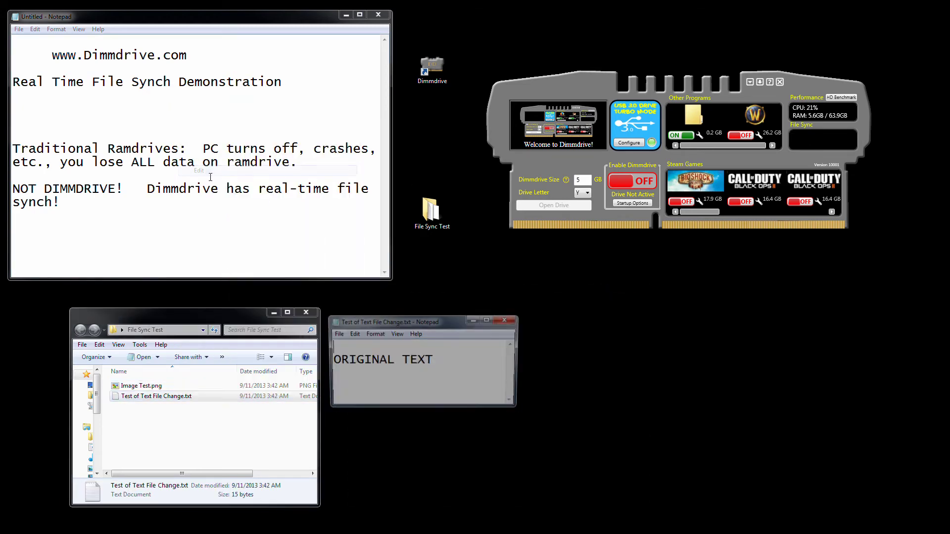
{"action": "left_click", "coordinate": [510, 319]}
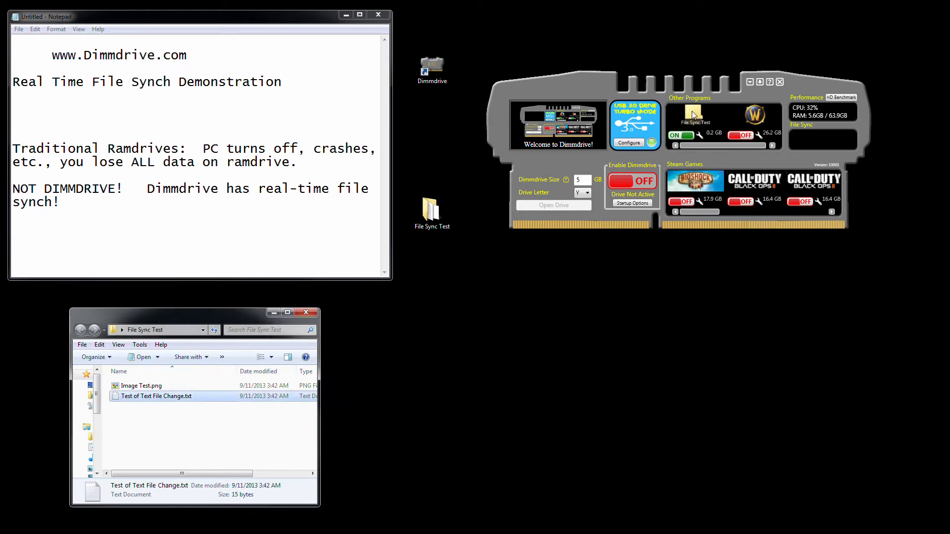
Switch Enable Dimmdrive ON and Start Now the File Sync Test entry to open its RAM-drive copy
{"action": "left_click", "coordinate": [652, 186]}
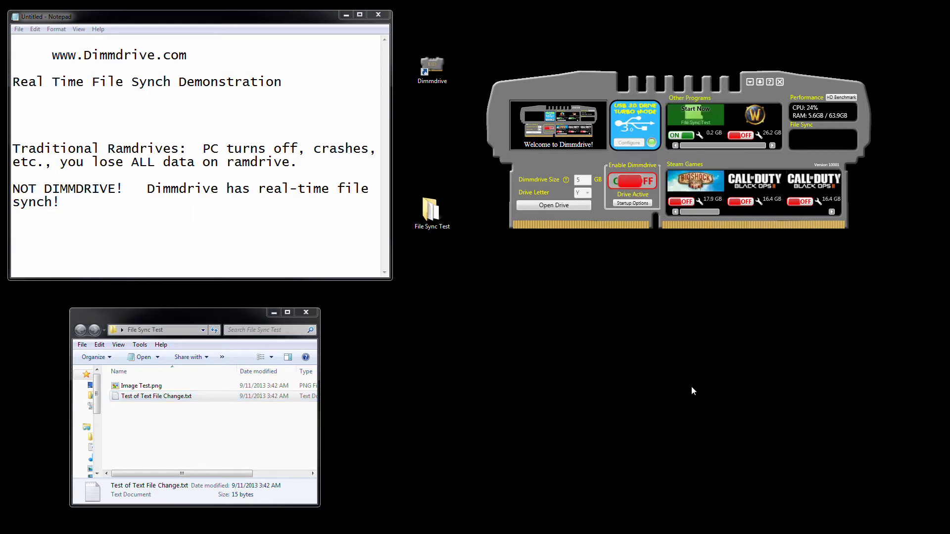
{"action": "left_click", "coordinate": [696, 111]}
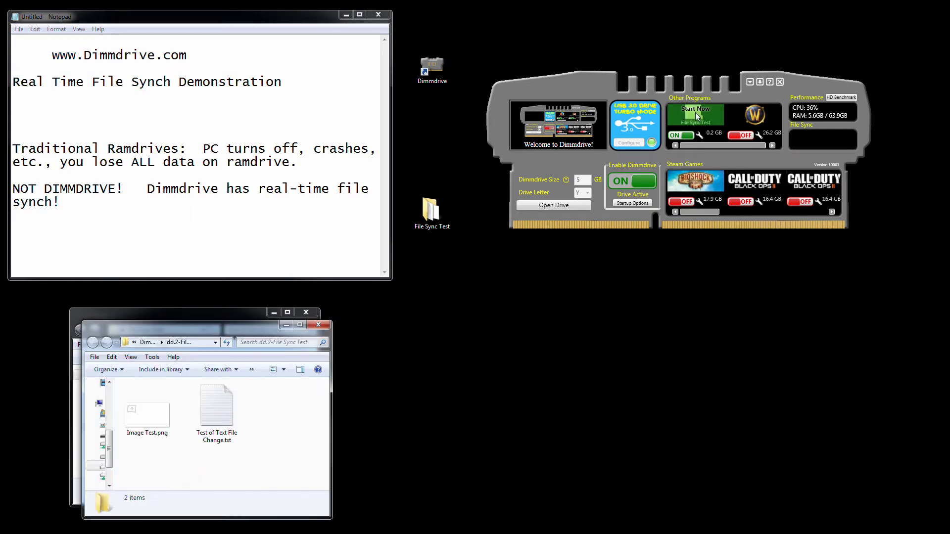
Place the RAM-drive and hard-drive File Sync Test windows side by side, adjusting the navigation pane
{"action": "left_click_drag", "start_coordinate": [253, 327], "coordinate": [721, 312]}
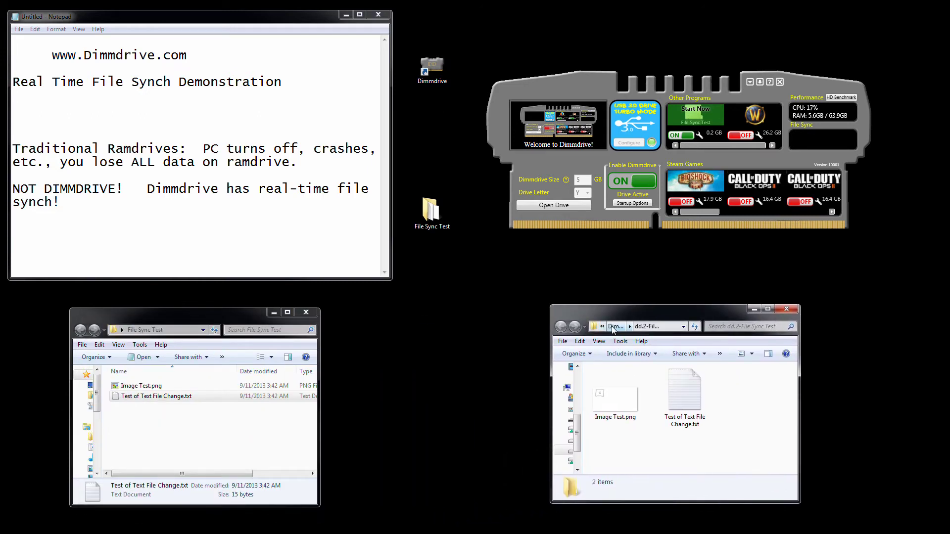
{"action": "left_click", "coordinate": [630, 327]}
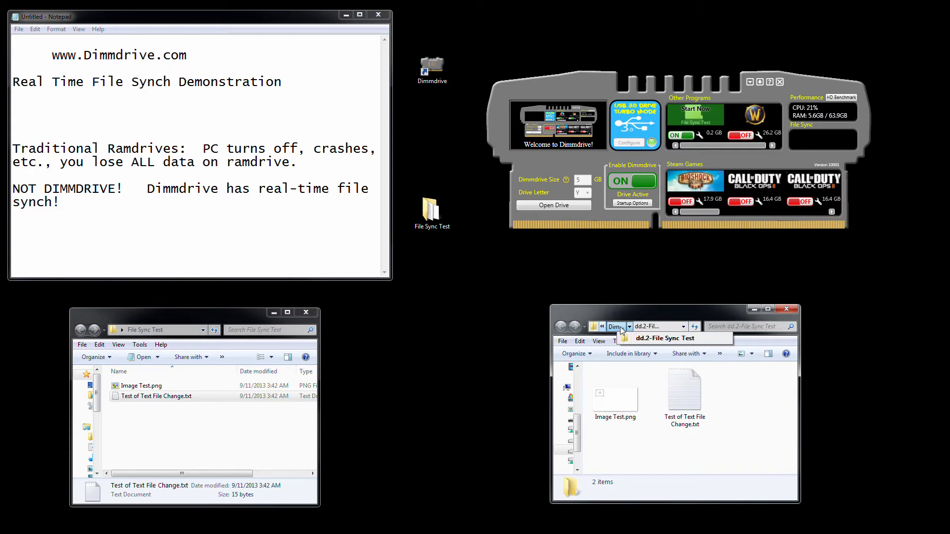
{"action": "left_click", "coordinate": [576, 444]}
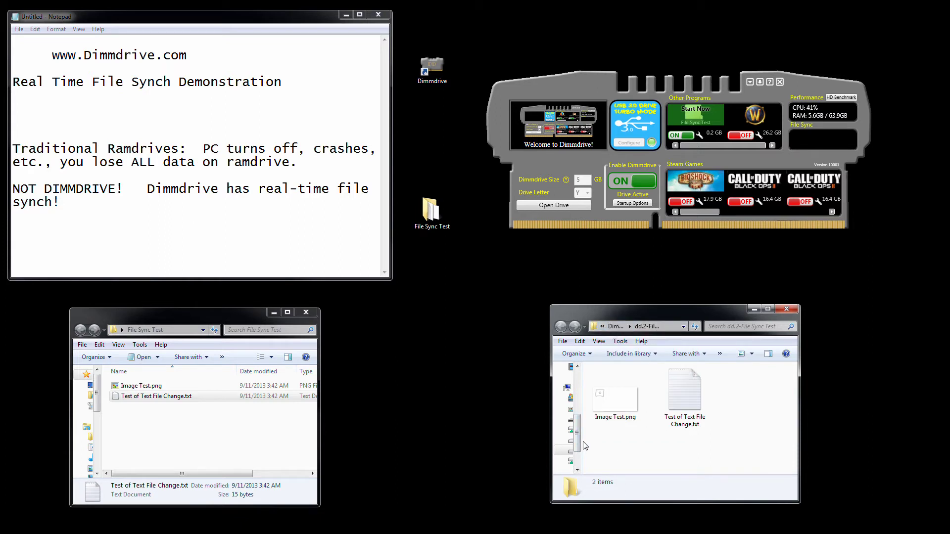
{"action": "left_click_drag", "start_coordinate": [584, 445], "coordinate": [629, 448]}
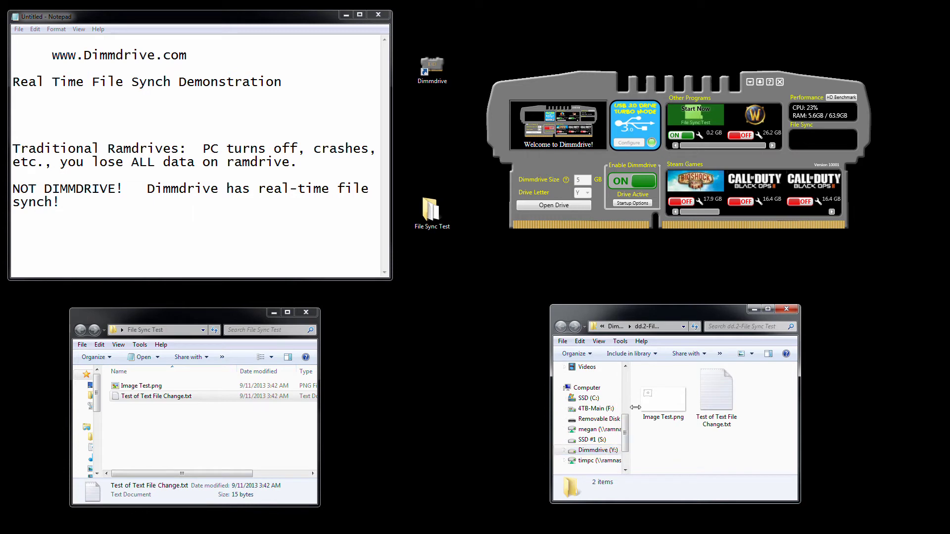
{"action": "left_click_drag", "start_coordinate": [635, 408], "coordinate": [585, 408]}
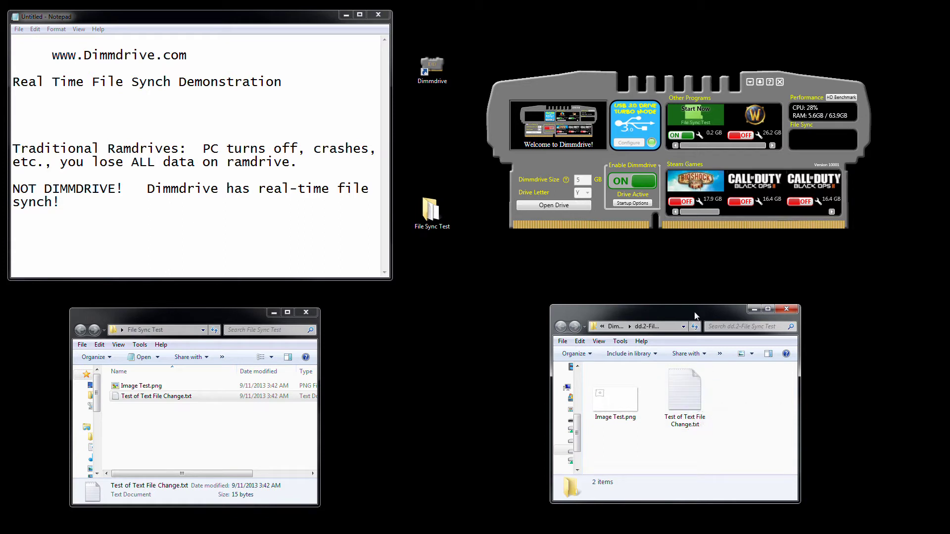
{"action": "left_click_drag", "start_coordinate": [694, 311], "coordinate": [831, 323]}
{"action": "left_click_drag", "start_coordinate": [231, 319], "coordinate": [175, 342]}
Open the RAM-drive text file and append ' changed by DIMMDRIVE' after ORIGINAL TEXT
{"action": "double_click", "coordinate": [809, 401]}
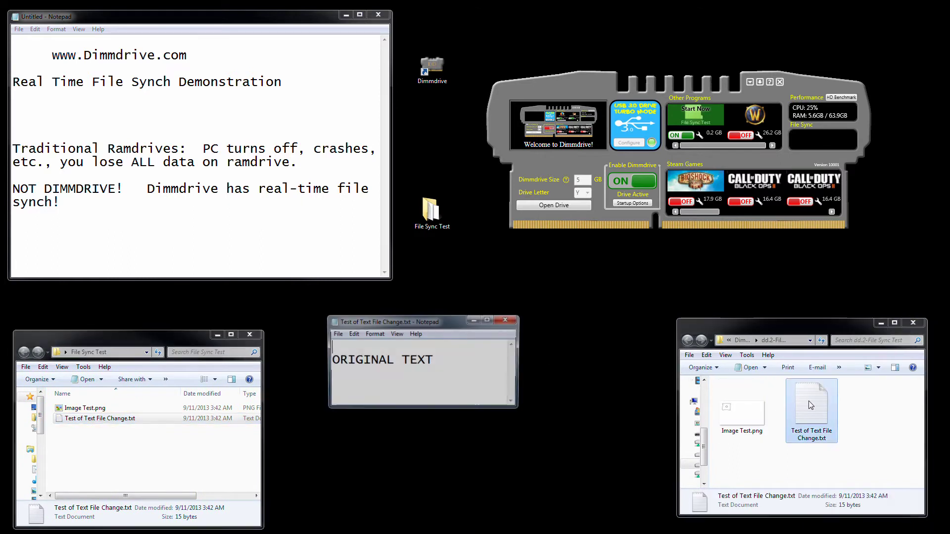
{"action": "left_click_drag", "start_coordinate": [430, 321], "coordinate": [523, 338]}
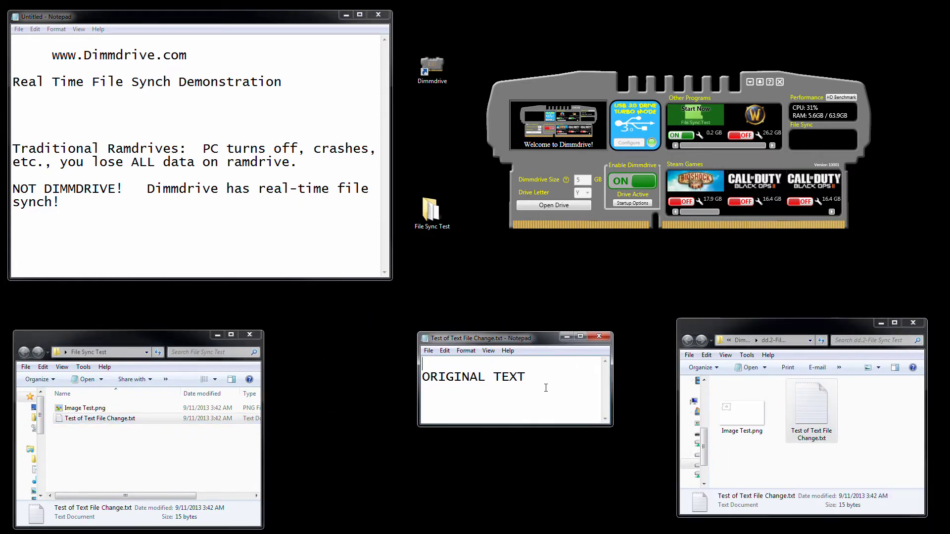
{"action": "mouse_move", "coordinate": [546, 384]}
{"action": "left_mouse_down"}
{"action": "mouse_move", "coordinate": [424, 381]}
{"action": "mouse_move", "coordinate": [551, 378]}
{"action": "mouse_move", "coordinate": [547, 387]}
{"action": "left_mouse_up"}
{"action": "type", "text": "changed by DI"}
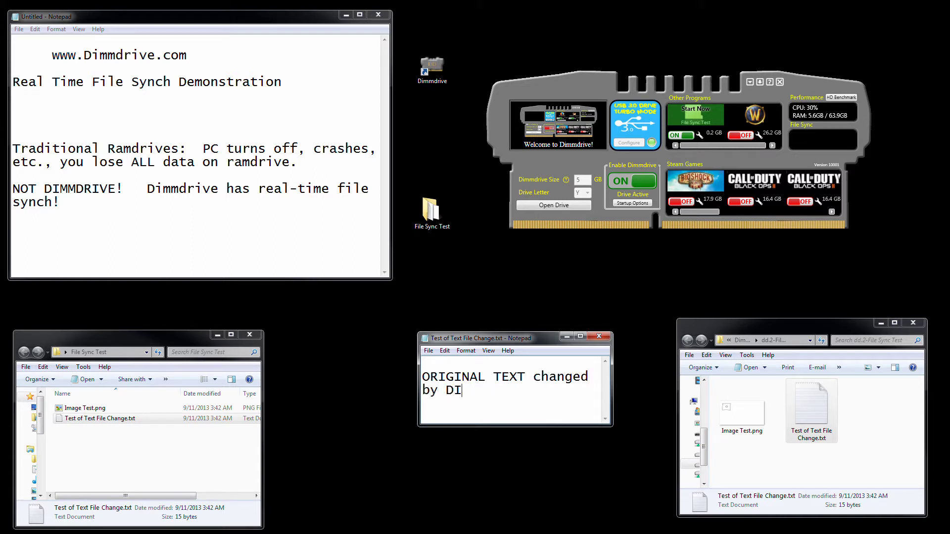
{"action": "type", "text": "MMDRIVE"}
{"action": "left_click", "coordinate": [429, 351]}
{"action": "left_click", "coordinate": [503, 301]}
{"action": "left_click_drag", "start_coordinate": [500, 338], "coordinate": [563, 340]}
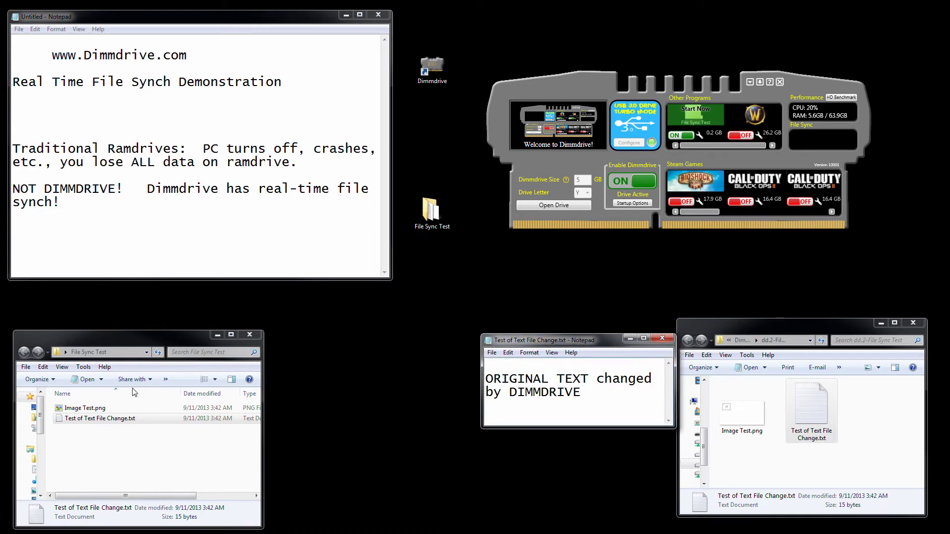
Check the hard-drive copy still reads ORIGINAL TEXT, close it unchanged, and save the RAM-drive edit
{"action": "double_click", "coordinate": [86, 419]}
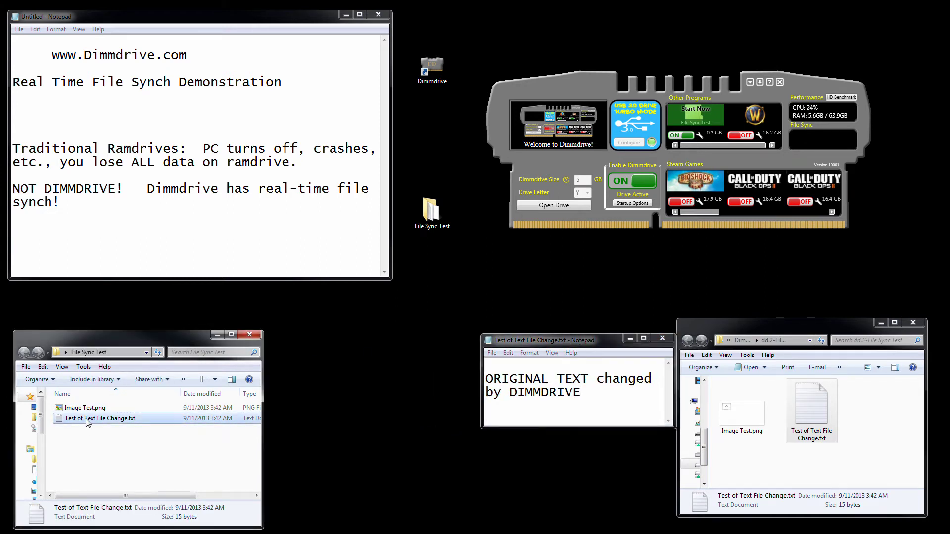
{"action": "left_click_drag", "start_coordinate": [419, 321], "coordinate": [364, 341]}
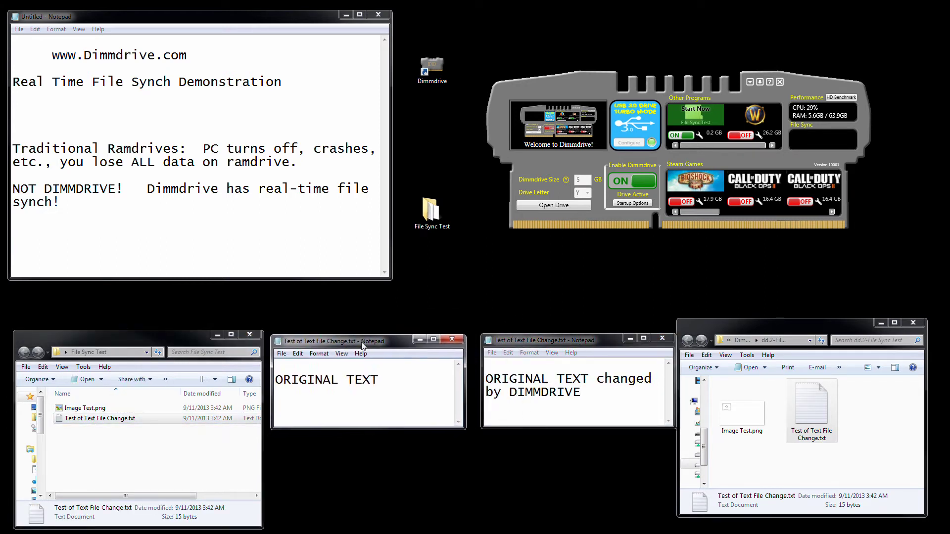
{"action": "left_click_drag", "start_coordinate": [133, 465], "coordinate": [103, 446]}
{"action": "left_click_drag", "start_coordinate": [877, 472], "coordinate": [824, 452]}
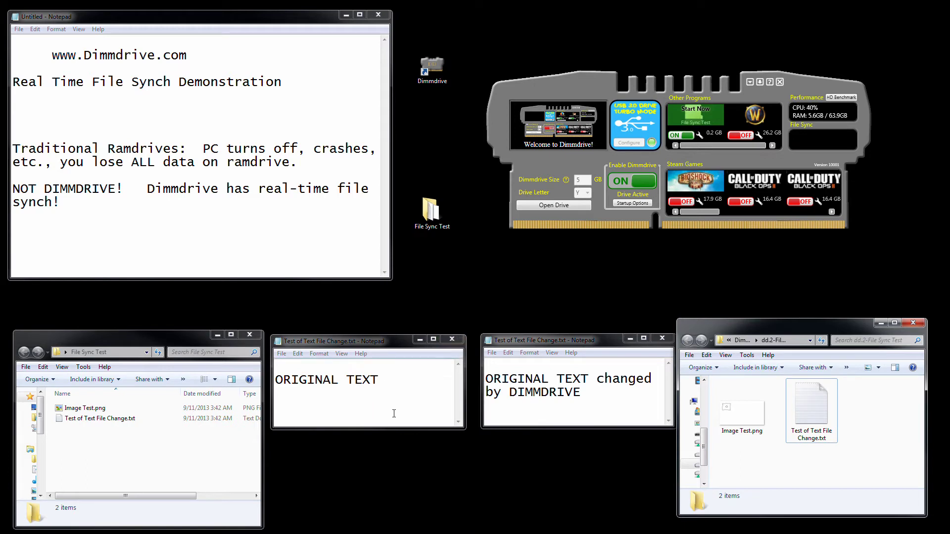
{"action": "left_click_drag", "start_coordinate": [393, 411], "coordinate": [281, 358]}
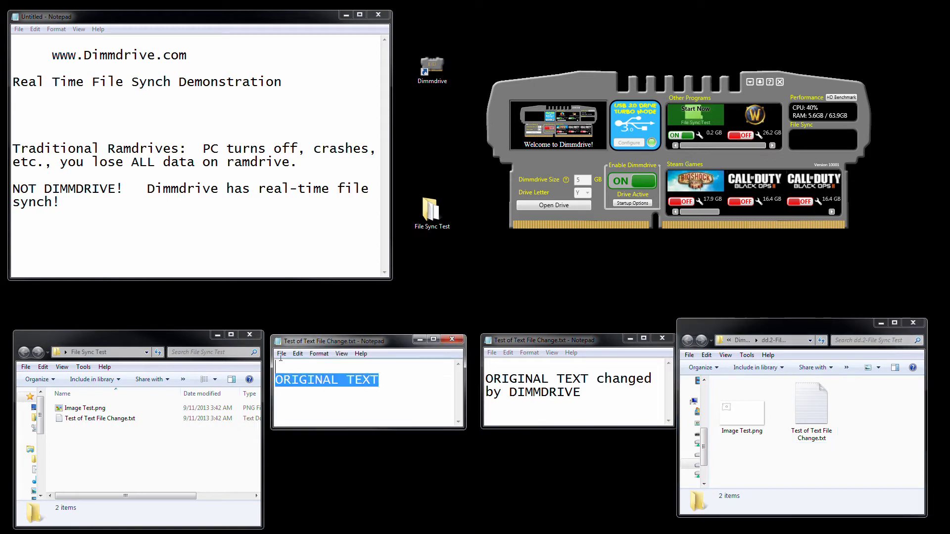
{"action": "left_click", "coordinate": [451, 340]}
{"action": "left_click", "coordinate": [492, 353]}
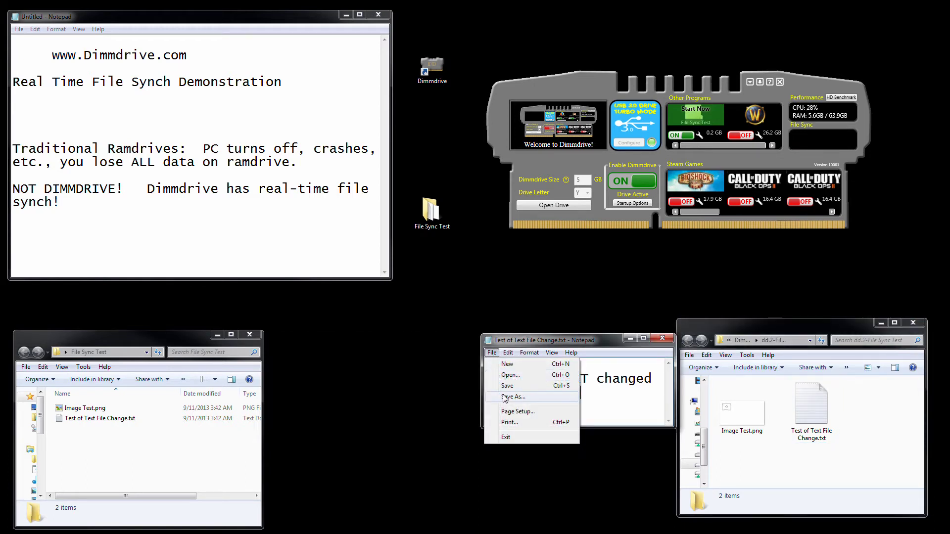
{"action": "left_click", "coordinate": [518, 391]}
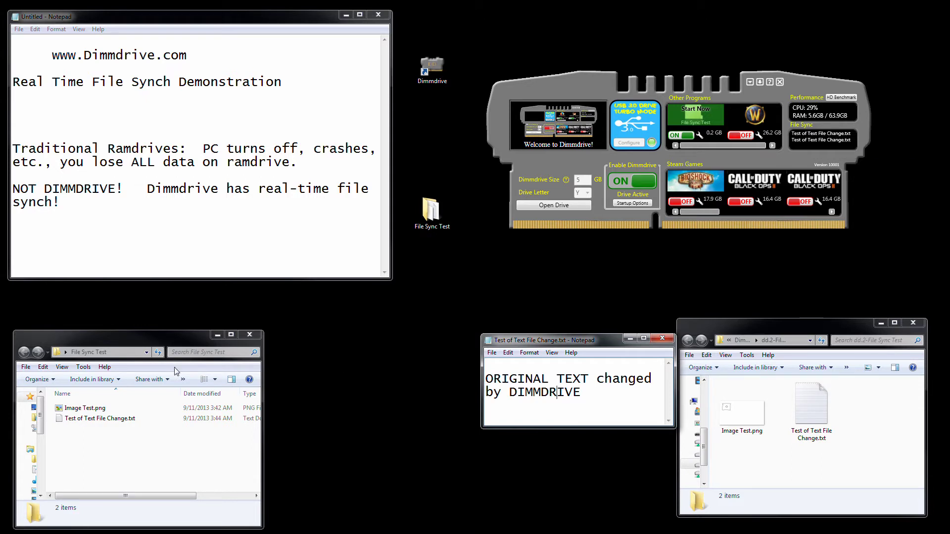
Open the hard-drive copy of Test of Text File Change.txt to confirm it reads 'ORIGINAL TEXT changed by DIMMDRIVE'
{"action": "double_click", "coordinate": [94, 419]}
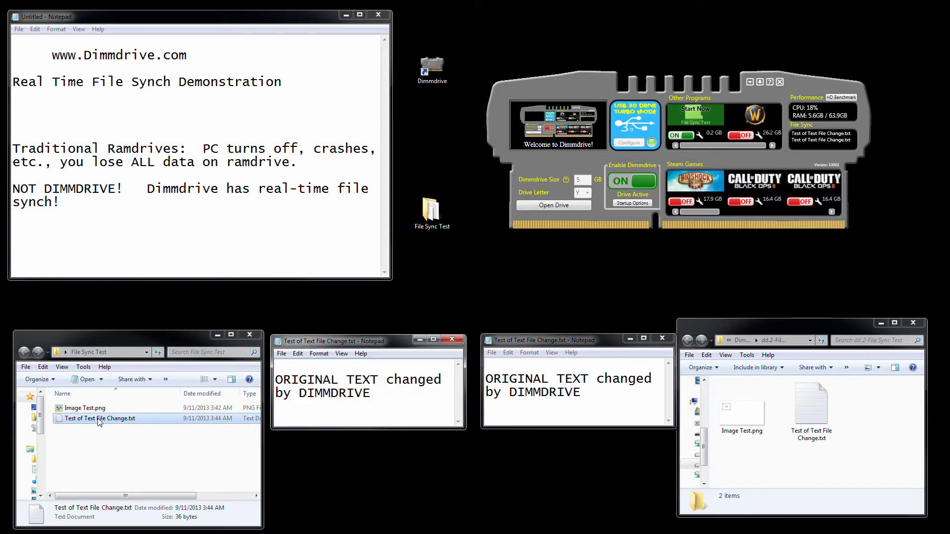
Close the hard-drive copy and replace the RAM-drive file's text with 'YO MAMMY'
{"action": "left_click", "coordinate": [452, 340]}
{"action": "left_click_drag", "start_coordinate": [105, 462], "coordinate": [83, 418]}
{"action": "left_click", "coordinate": [84, 419]}
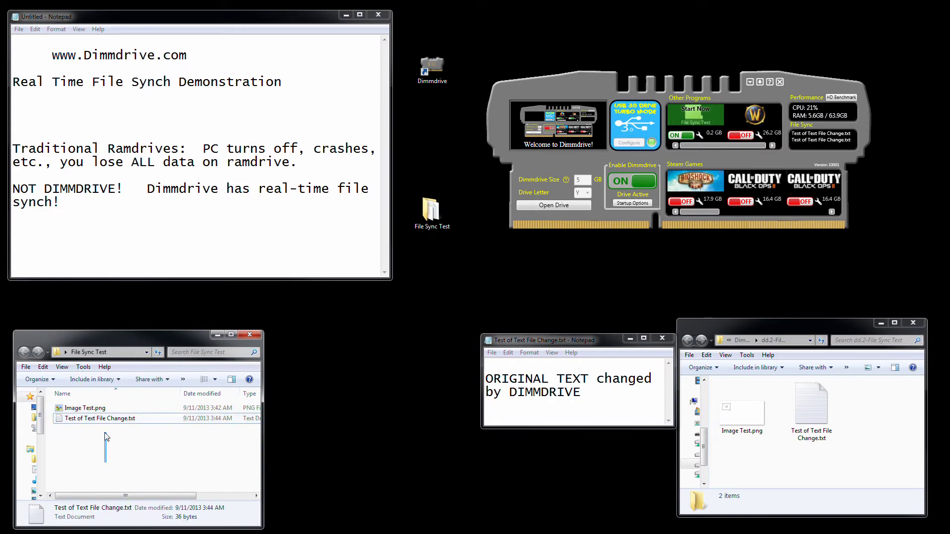
{"action": "left_click_drag", "start_coordinate": [630, 416], "coordinate": [467, 395]}
{"action": "left_click_drag", "start_coordinate": [605, 403], "coordinate": [483, 385]}
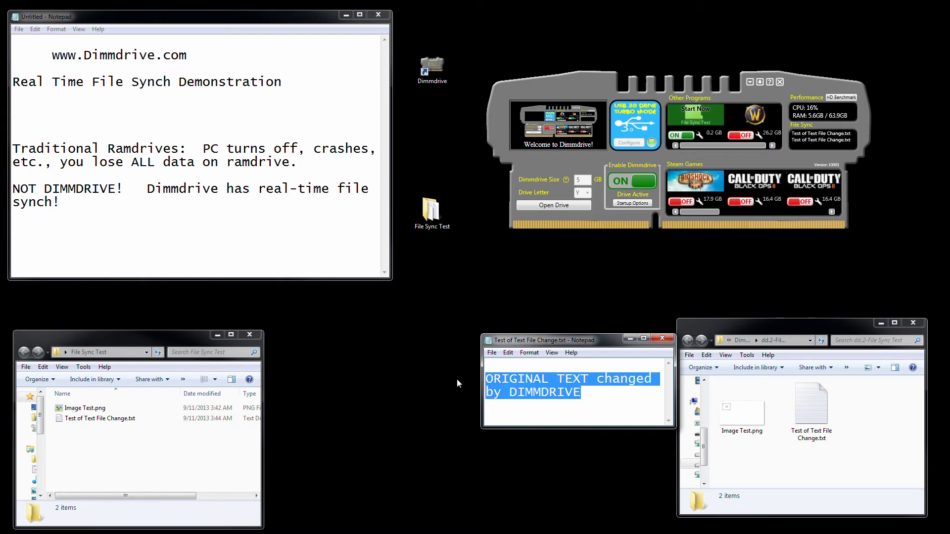
{"action": "type", "text": "YO MAMMY"}
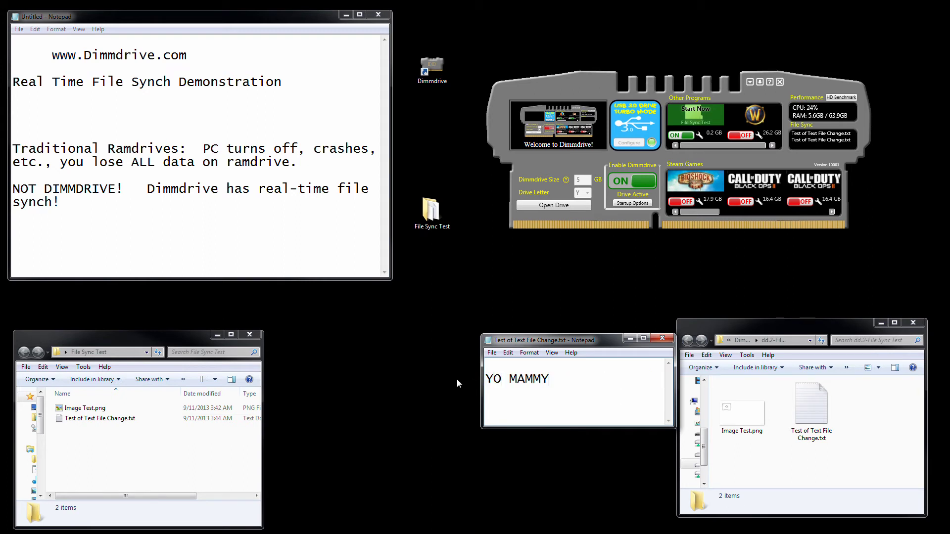
Check the hard-drive copy again, then close the 'YO MAMMY' edit without saving
{"action": "double_click", "coordinate": [117, 419]}
{"action": "key", "text": "ctrl+a"}
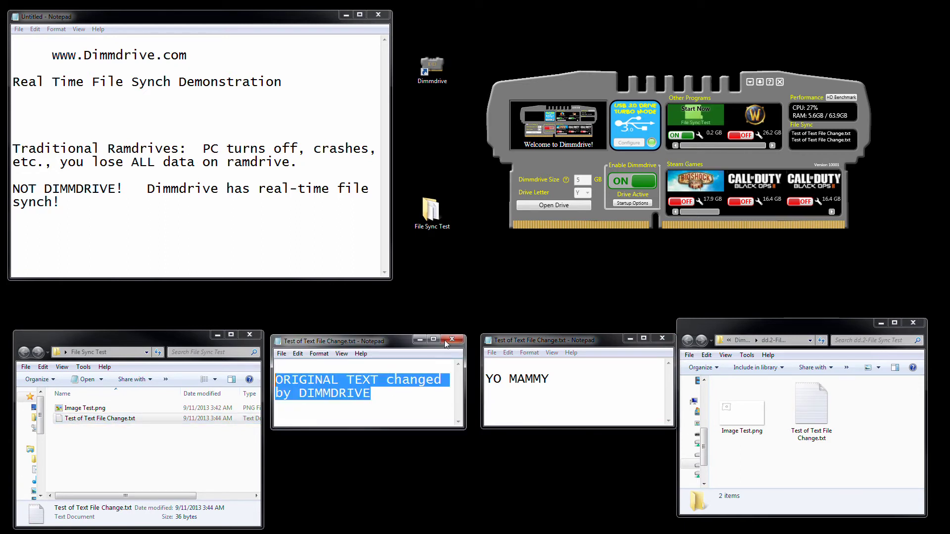
{"action": "left_click", "coordinate": [452, 339]}
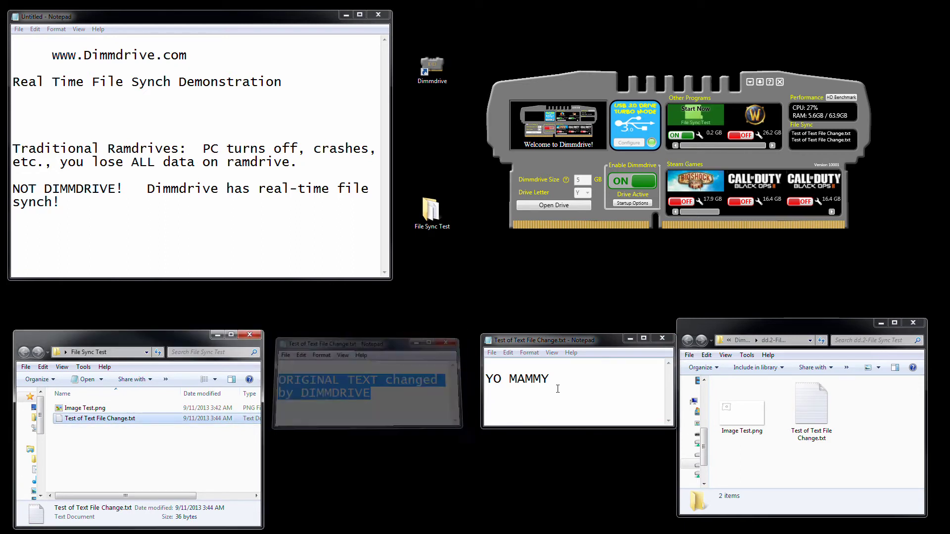
{"action": "left_click", "coordinate": [662, 338]}
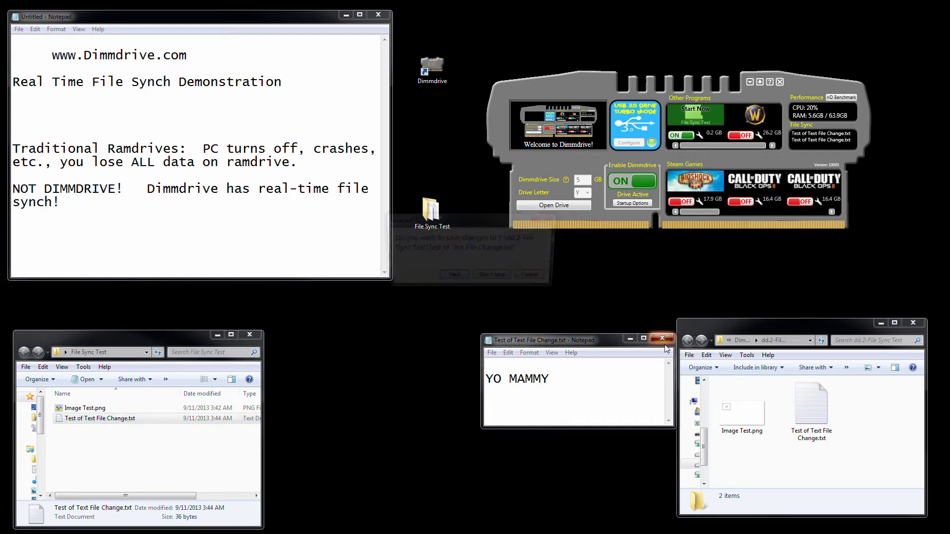
{"action": "left_click", "coordinate": [493, 278]}
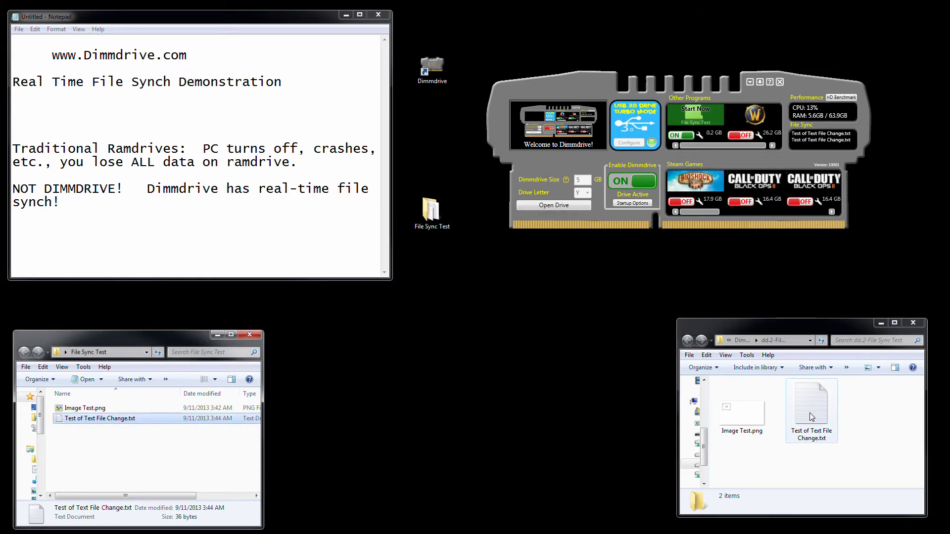
Reopen the RAM-drive text file, retype 'YO MAMMY', save it and close Notepad
{"action": "double_click", "coordinate": [810, 412]}
{"action": "left_click_drag", "start_coordinate": [643, 403], "coordinate": [464, 381]}
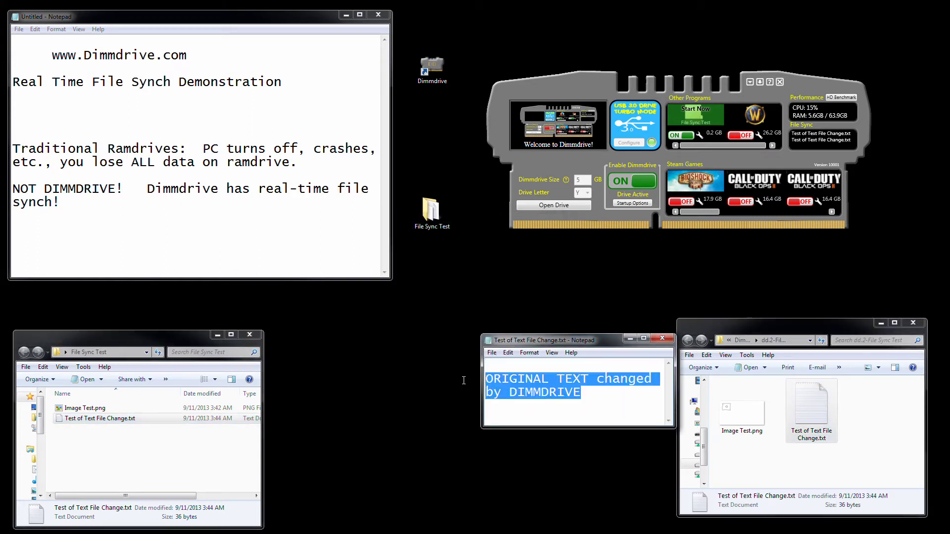
{"action": "type", "text": "YO MAMMY"}
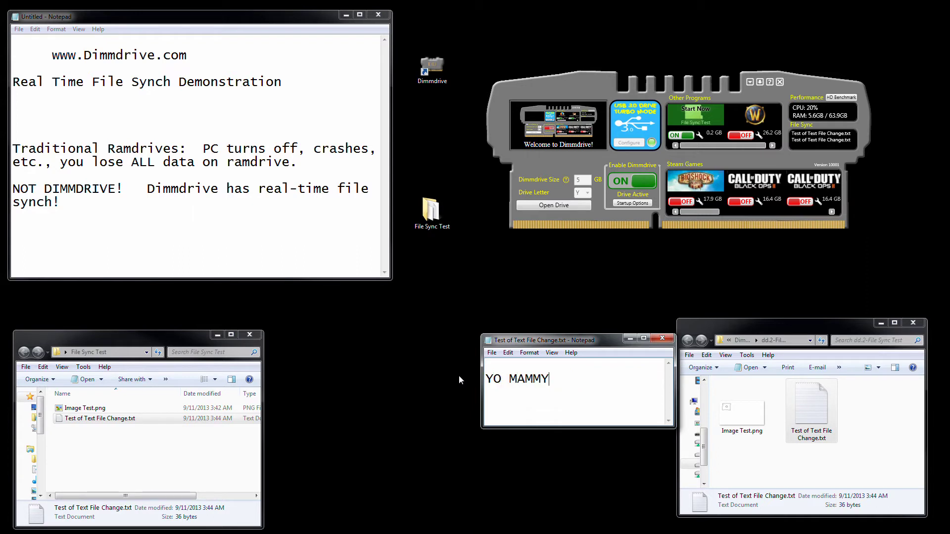
{"action": "left_click", "coordinate": [492, 352]}
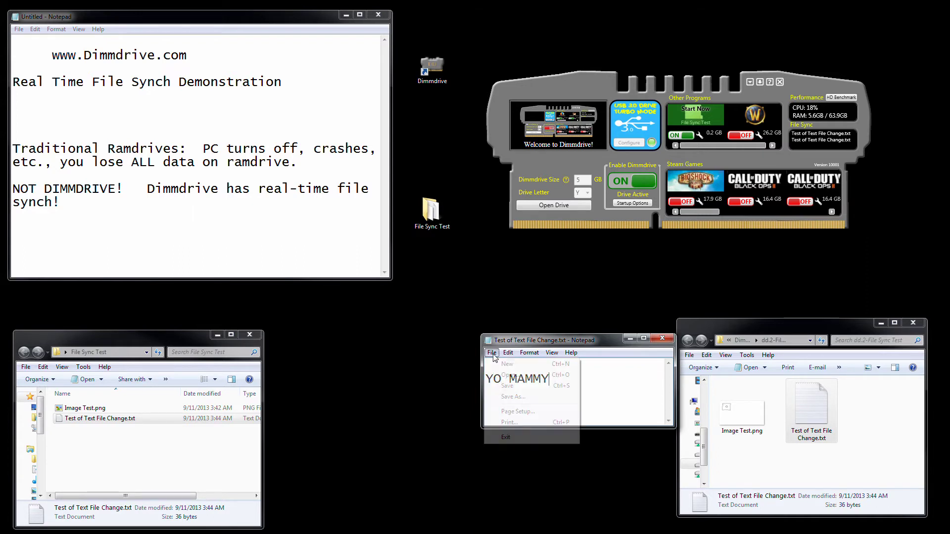
{"action": "key", "text": "Right"}
{"action": "left_click", "coordinate": [664, 345]}
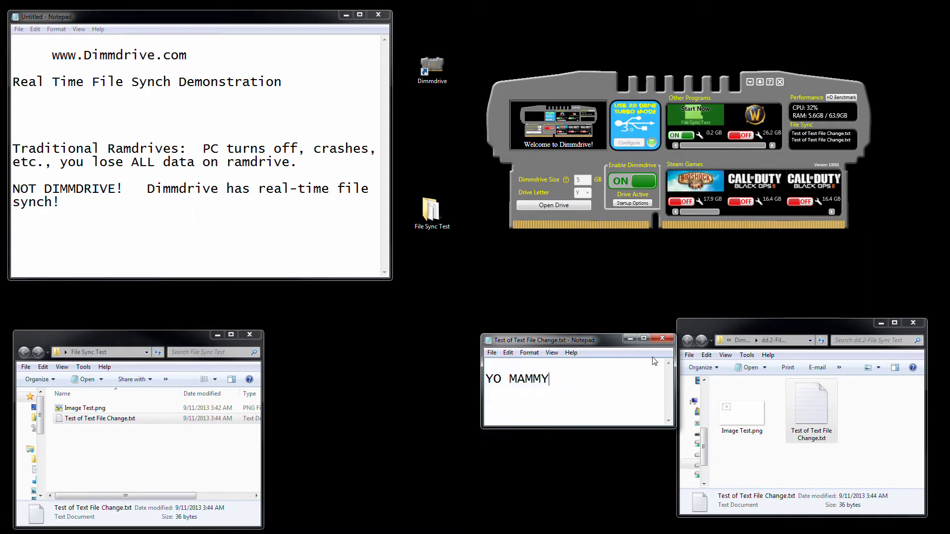
{"action": "left_click", "coordinate": [662, 338]}
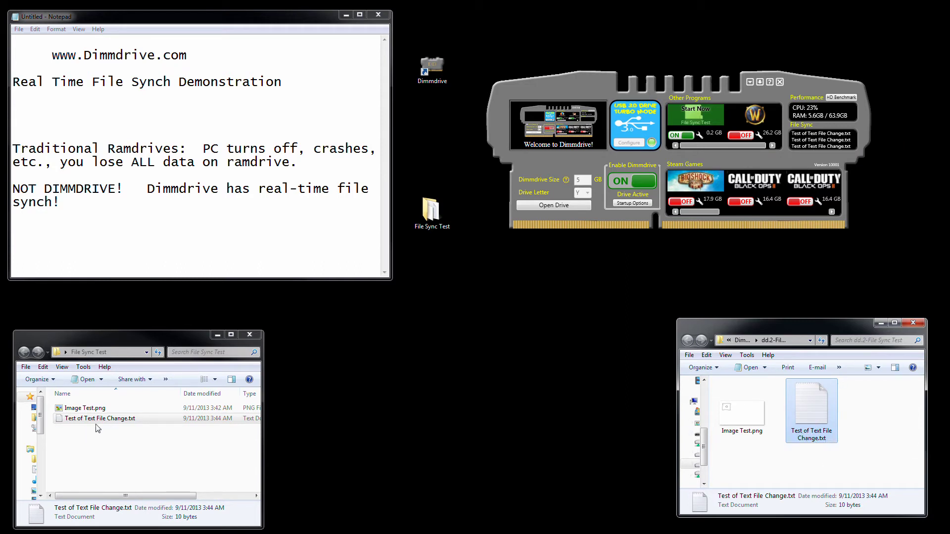
Select the text file in the hard-drive folder and rearrange the Explorer windows
{"action": "left_click_drag", "start_coordinate": [92, 440], "coordinate": [83, 418]}
{"action": "left_click_drag", "start_coordinate": [362, 389], "coordinate": [643, 387]}
{"action": "left_click_drag", "start_coordinate": [692, 275], "coordinate": [914, 307]}
{"action": "left_click_drag", "start_coordinate": [280, 299], "coordinate": [36, 323]}
{"action": "left_click_drag", "start_coordinate": [697, 270], "coordinate": [922, 308]}
Check the RAM-drive file shows 'YO MAMMY', close it, and select the hard-drive copy
{"action": "double_click", "coordinate": [814, 412]}
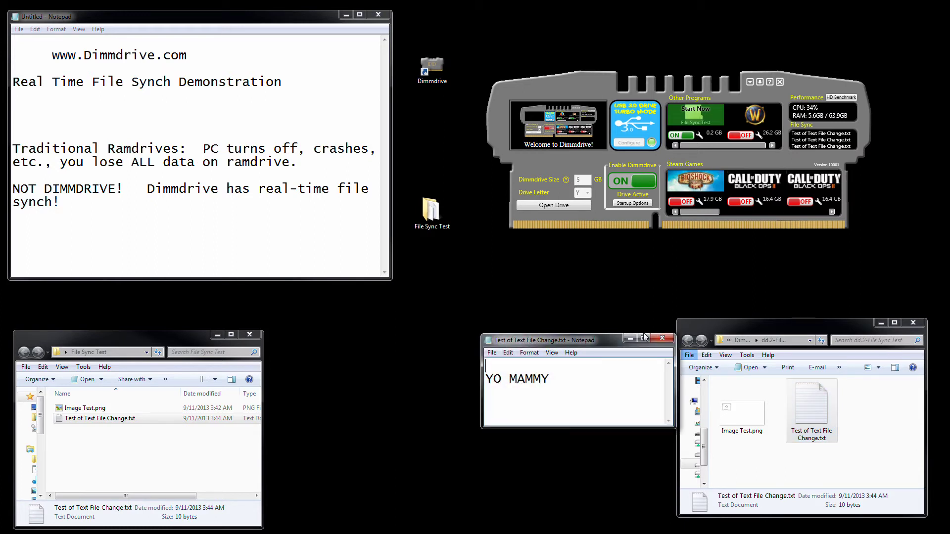
{"action": "left_click", "coordinate": [662, 338]}
{"action": "left_click_drag", "start_coordinate": [855, 456], "coordinate": [780, 380]}
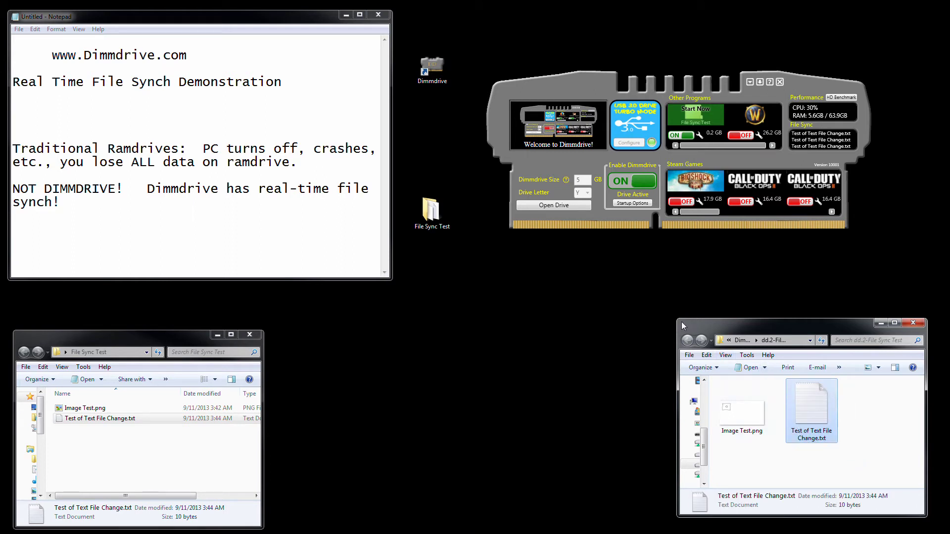
{"action": "left_click_drag", "start_coordinate": [635, 295], "coordinate": [618, 420]}
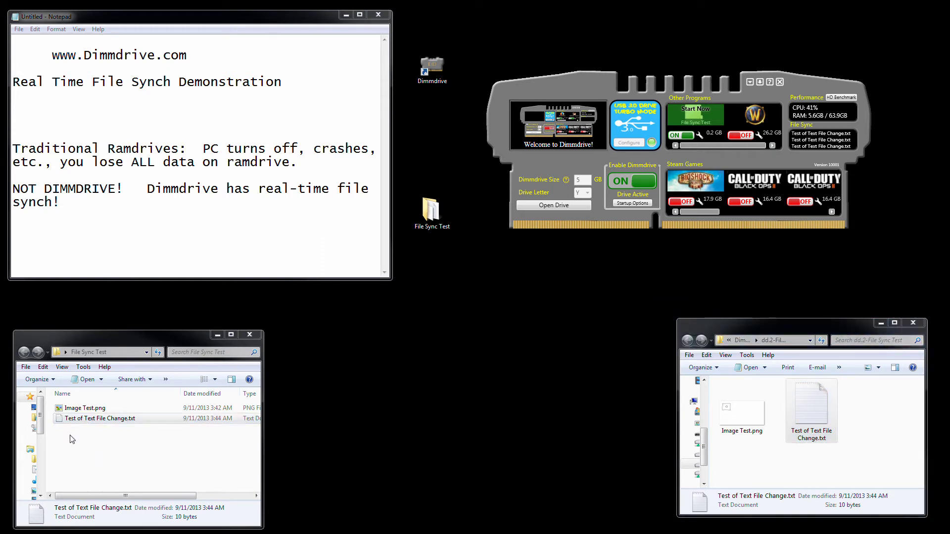
{"action": "left_click", "coordinate": [76, 421]}
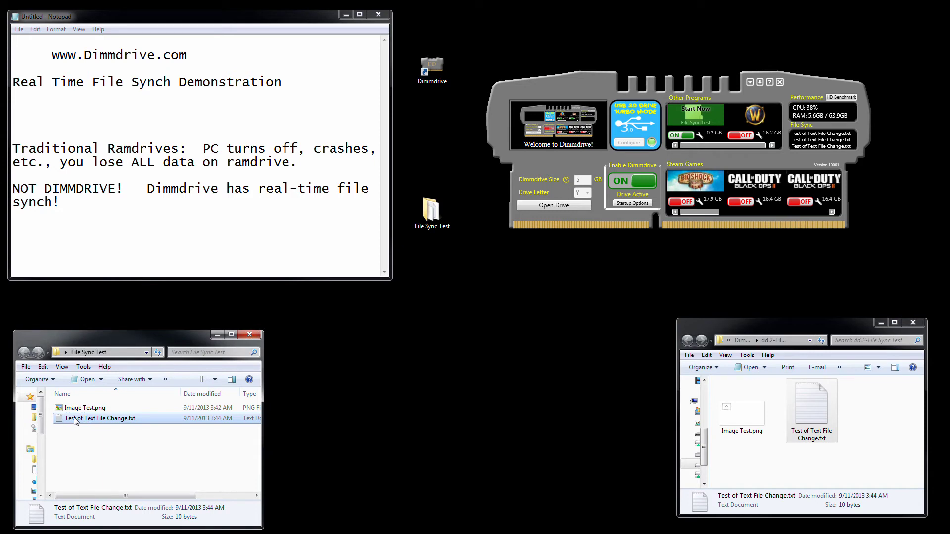
Open the hard-drive text file showing 'YO MAMMY', move its window aside, and close it
{"action": "double_click", "coordinate": [75, 420]}
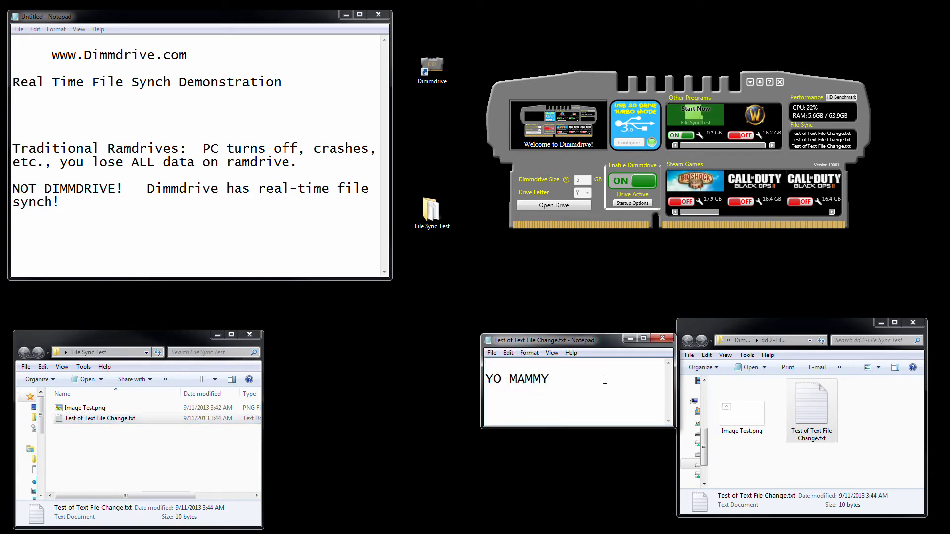
{"action": "left_click_drag", "start_coordinate": [587, 341], "coordinate": [414, 349]}
{"action": "left_click", "coordinate": [493, 351]}
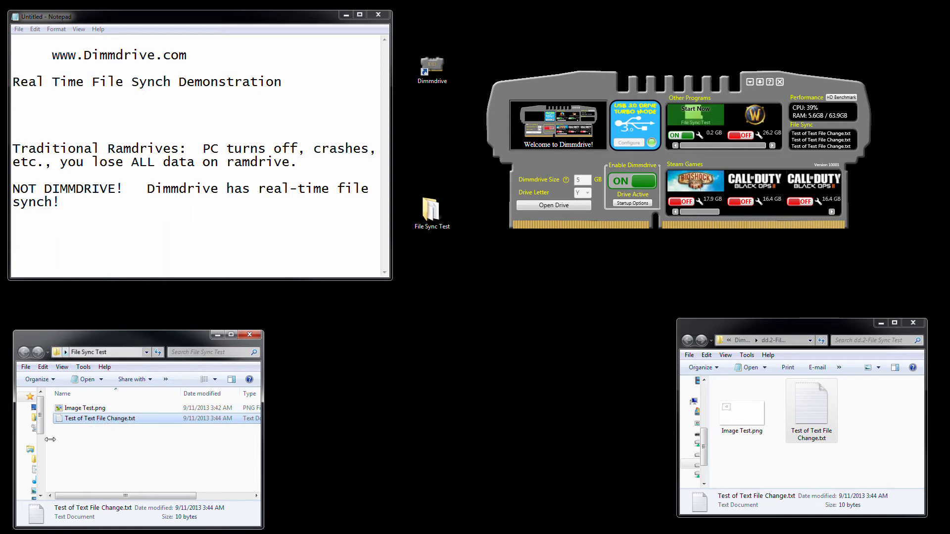
{"action": "left_click", "coordinate": [65, 352]}
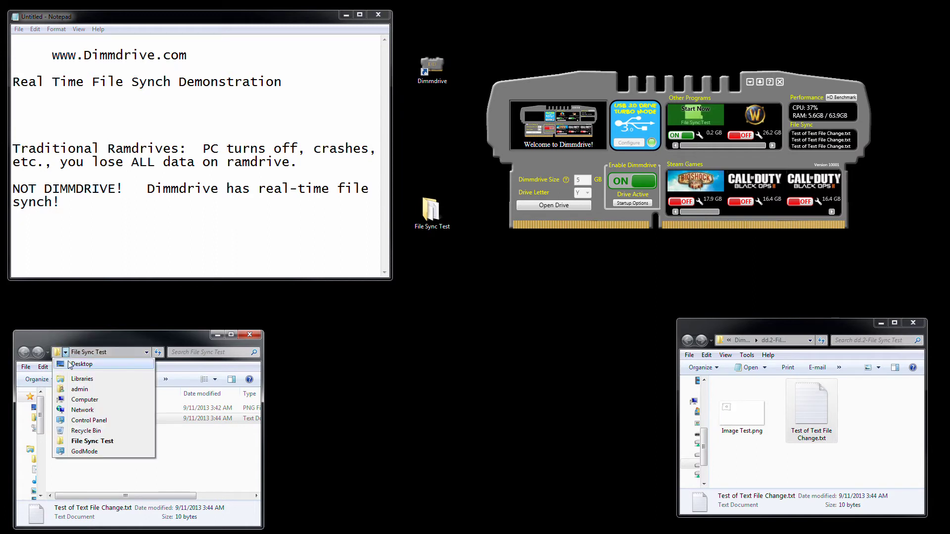
{"action": "left_click", "coordinate": [238, 352]}
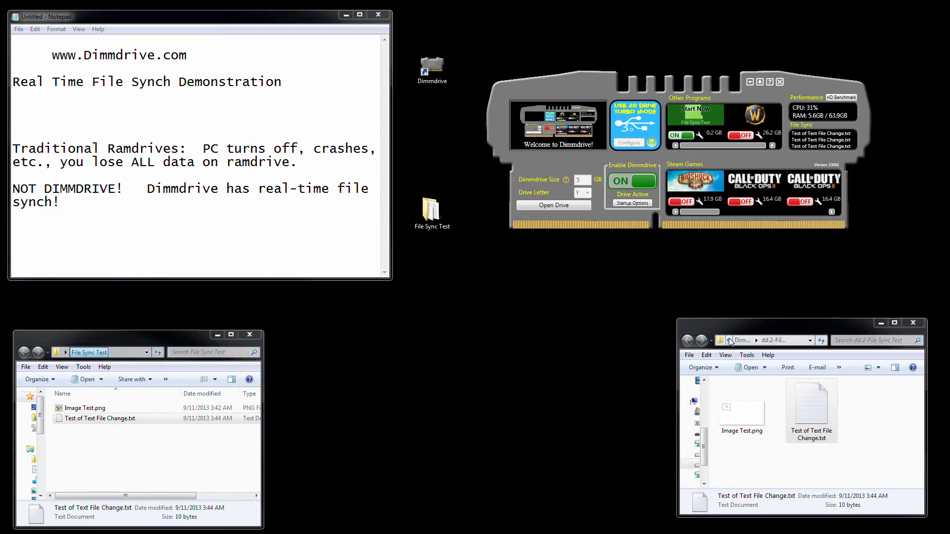
{"action": "left_click", "coordinate": [756, 340]}
{"action": "left_click", "coordinate": [742, 352]}
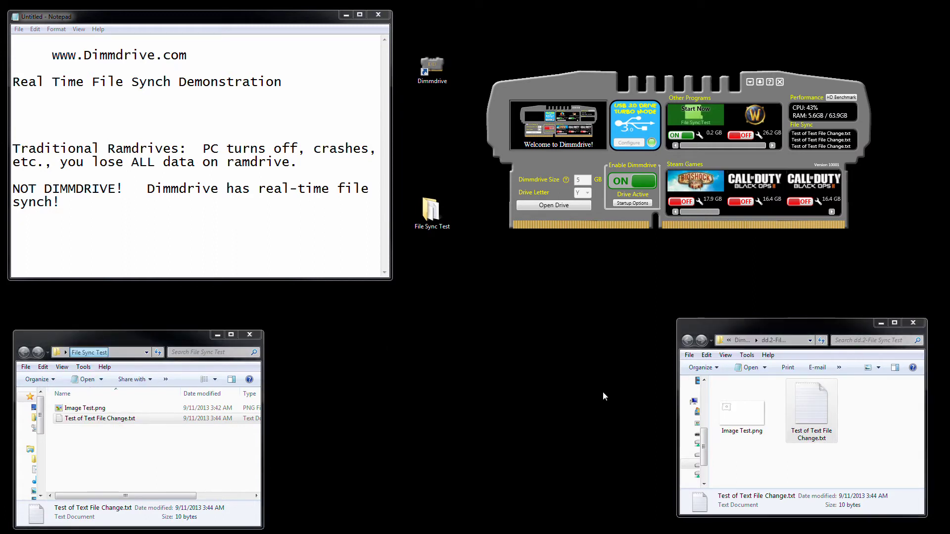
{"action": "mouse_move", "coordinate": [709, 452]}
{"action": "left_mouse_down"}
{"action": "mouse_move", "coordinate": [757, 452]}
{"action": "mouse_move", "coordinate": [712, 448]}
{"action": "left_mouse_up"}
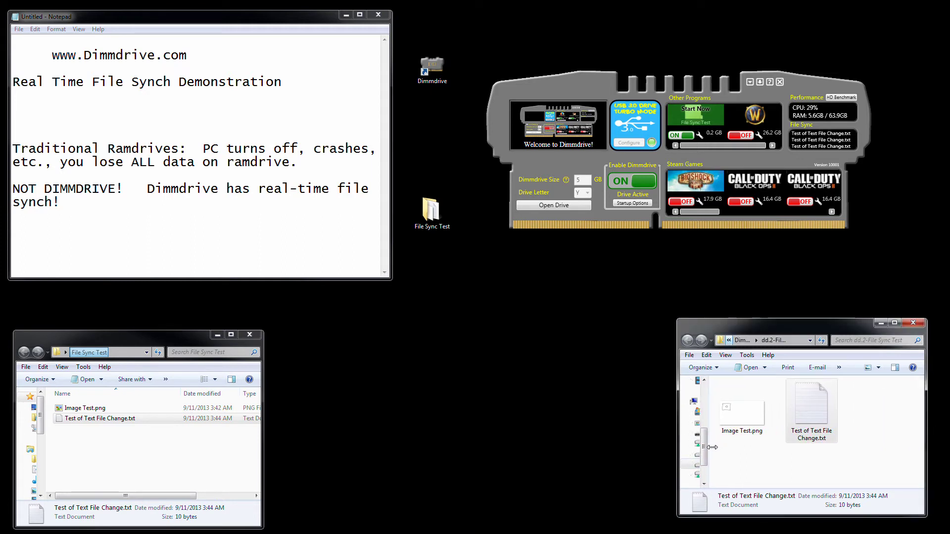
{"action": "double_click", "coordinate": [94, 409]}
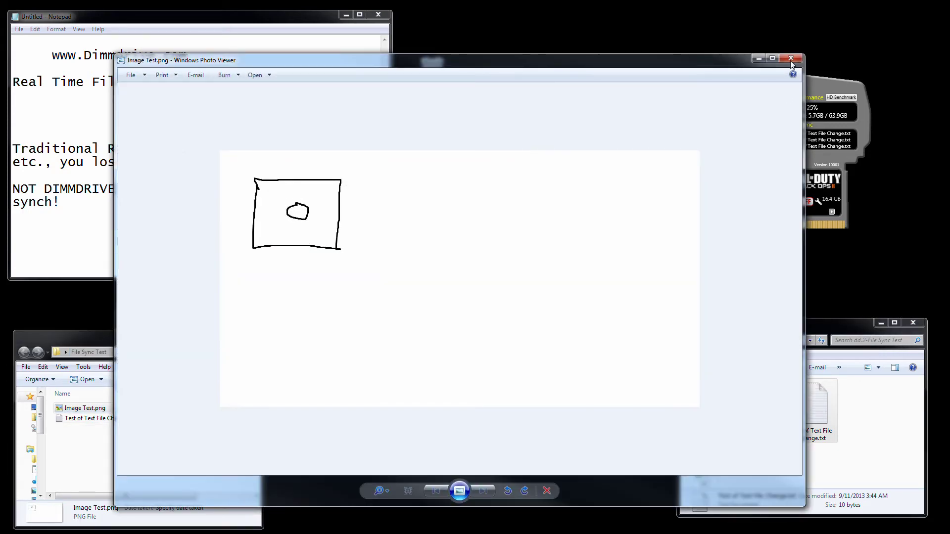
{"action": "left_click", "coordinate": [791, 60]}
{"action": "right_click", "coordinate": [100, 410]}
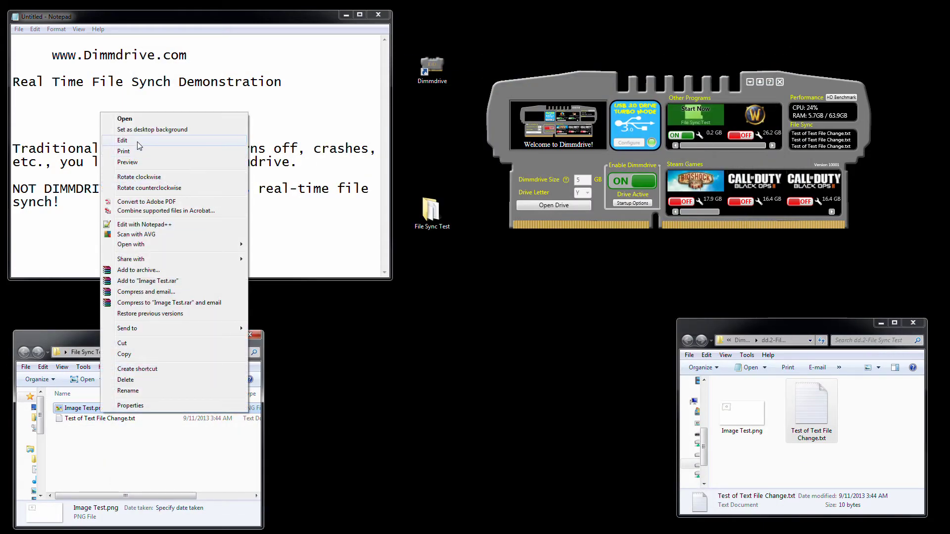
{"action": "left_click", "coordinate": [119, 144]}
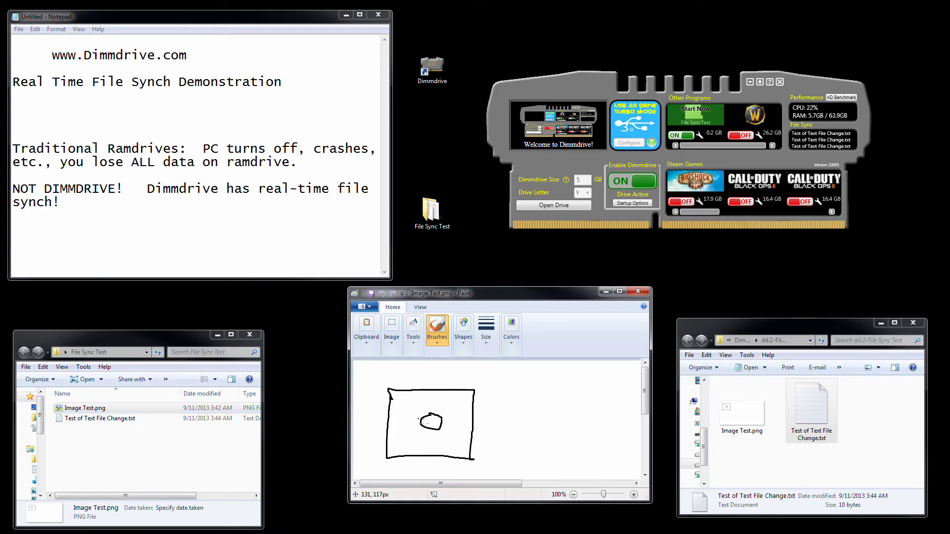
{"action": "left_click", "coordinate": [647, 294]}
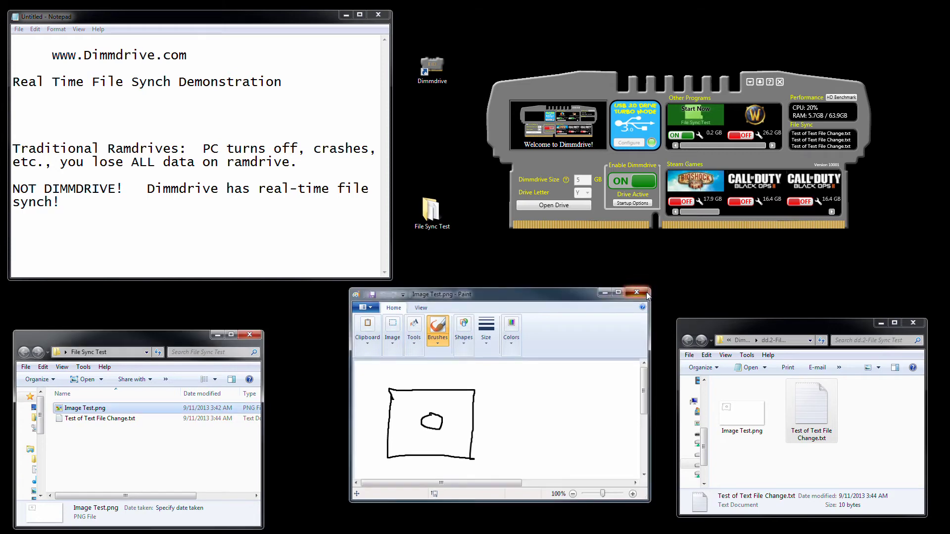
Edit the Y: drive Image Test.png in Paint, adding a long flat bar and hook figure, and save
{"action": "left_click", "coordinate": [742, 410]}
{"action": "right_click", "coordinate": [749, 410]}
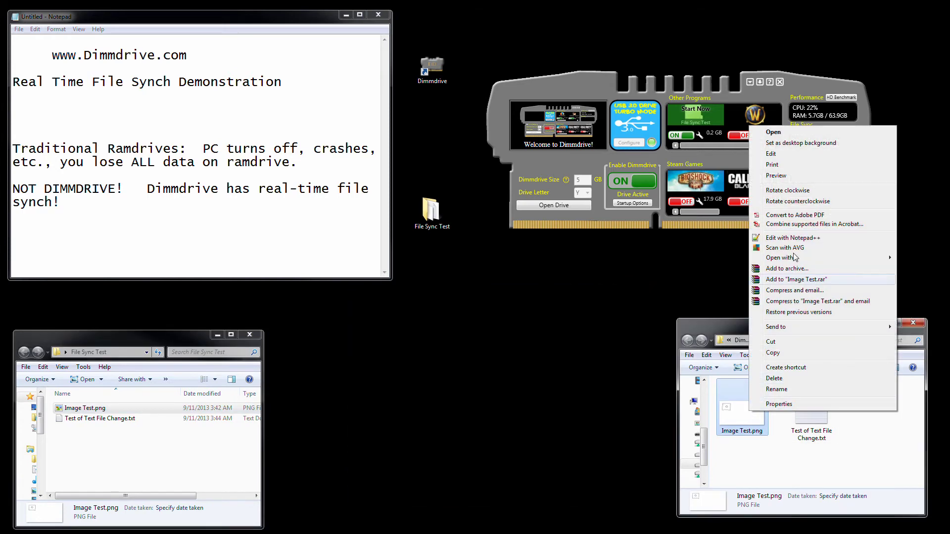
{"action": "left_click", "coordinate": [787, 154]}
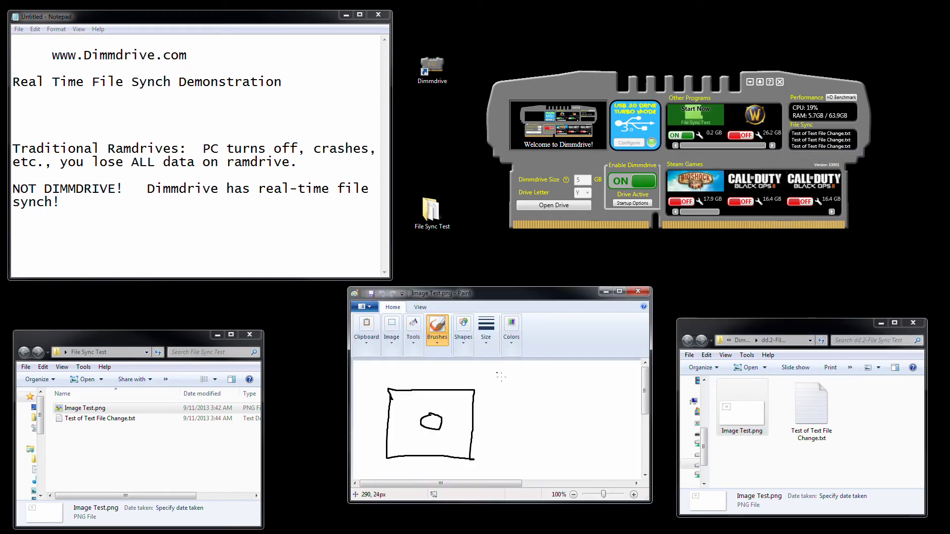
{"action": "mouse_move", "coordinate": [498, 374]}
{"action": "left_mouse_down"}
{"action": "mouse_move", "coordinate": [565, 389]}
{"action": "mouse_move", "coordinate": [598, 362]}
{"action": "mouse_move", "coordinate": [491, 374]}
{"action": "mouse_move", "coordinate": [514, 424]}
{"action": "mouse_move", "coordinate": [497, 444]}
{"action": "mouse_move", "coordinate": [575, 449]}
{"action": "mouse_move", "coordinate": [530, 405]}
{"action": "left_mouse_up"}
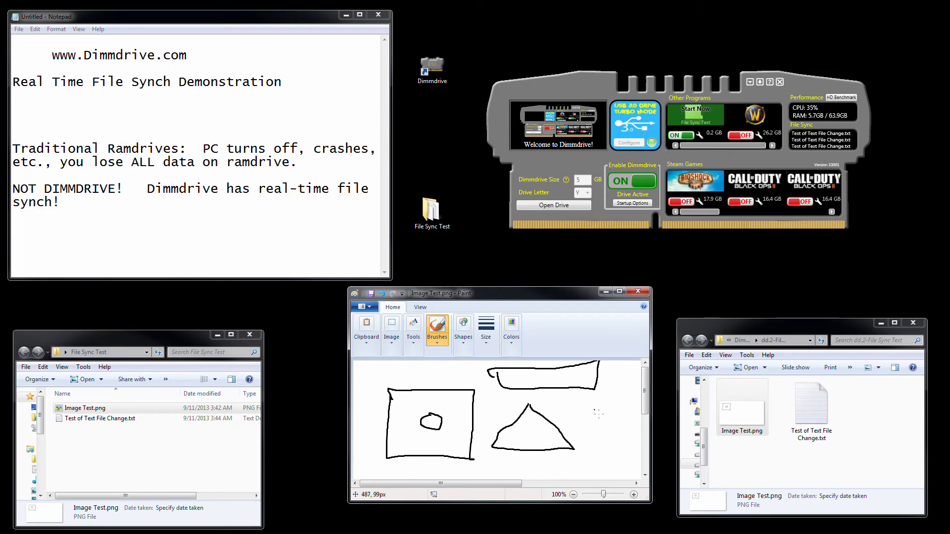
{"action": "mouse_move", "coordinate": [604, 398]}
{"action": "left_mouse_down"}
{"action": "mouse_move", "coordinate": [594, 454]}
{"action": "mouse_move", "coordinate": [625, 431]}
{"action": "mouse_move", "coordinate": [605, 400]}
{"action": "mouse_move", "coordinate": [613, 403]}
{"action": "left_mouse_up"}
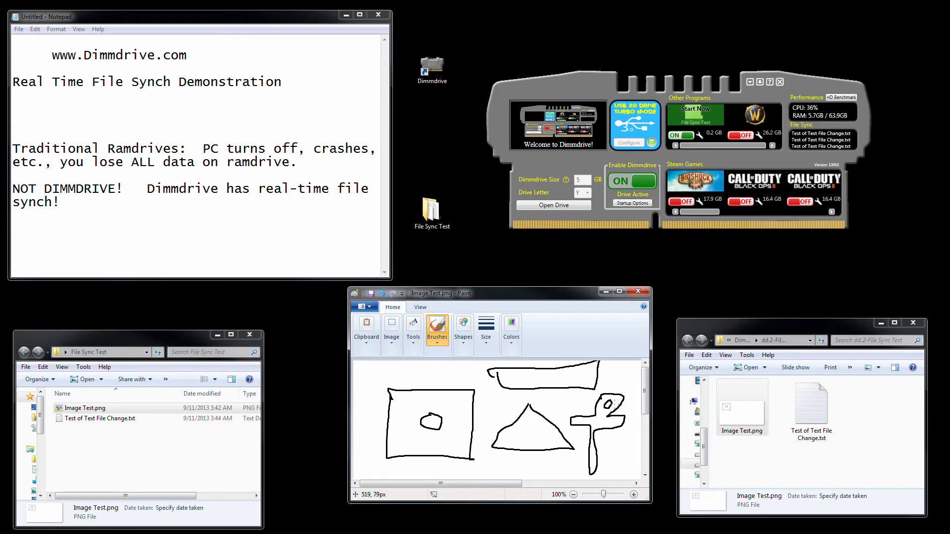
{"action": "left_click", "coordinate": [368, 307]}
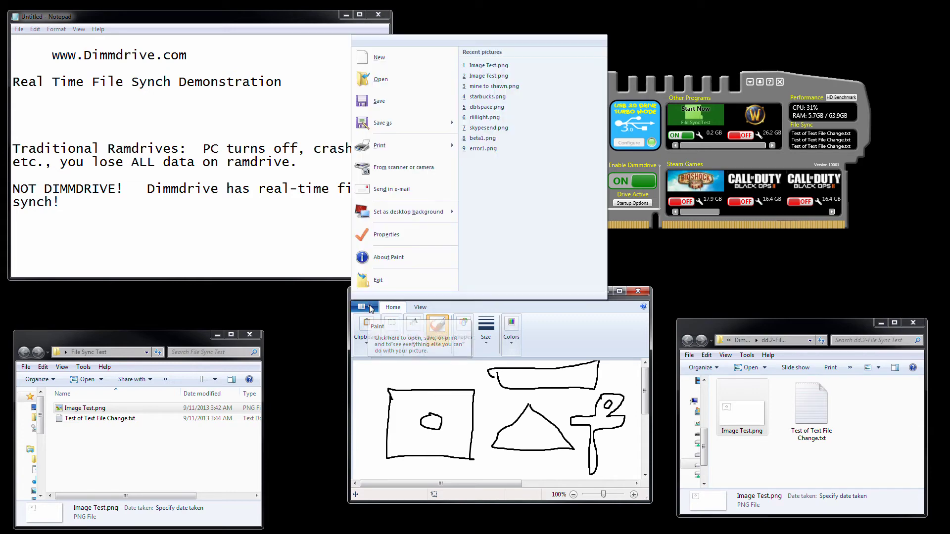
{"action": "left_click", "coordinate": [385, 98]}
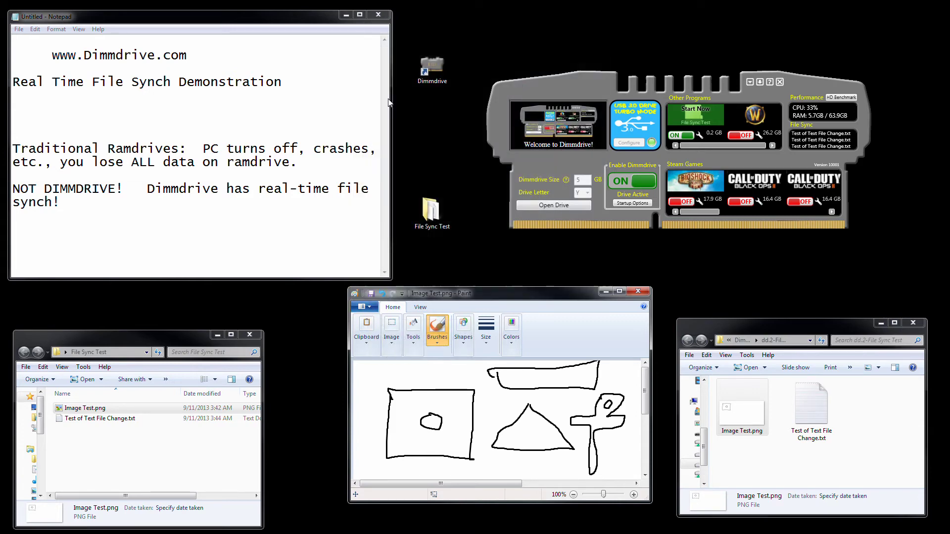
Close Paint, switch the RAM drive off, and close Dimmdrive and the File Sync Test folder
{"action": "left_click", "coordinate": [643, 293]}
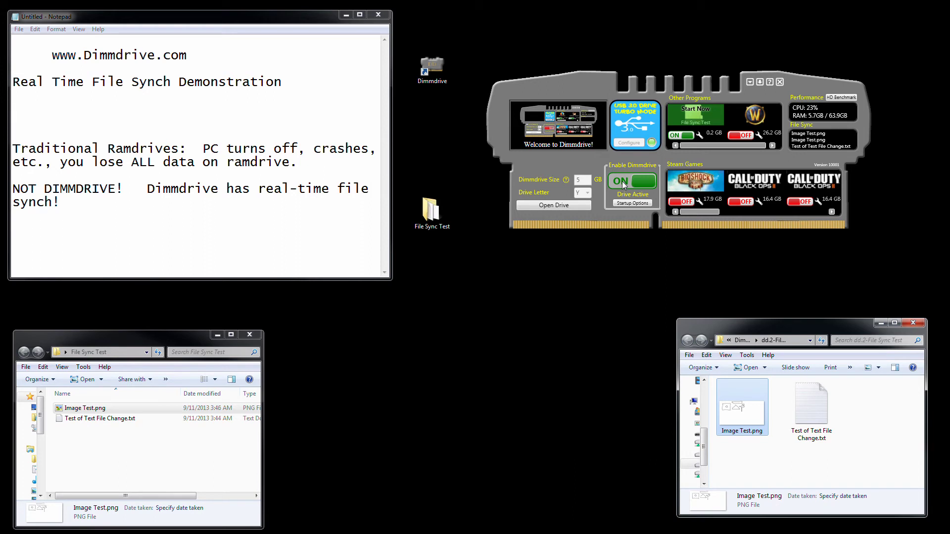
{"action": "left_click", "coordinate": [622, 181]}
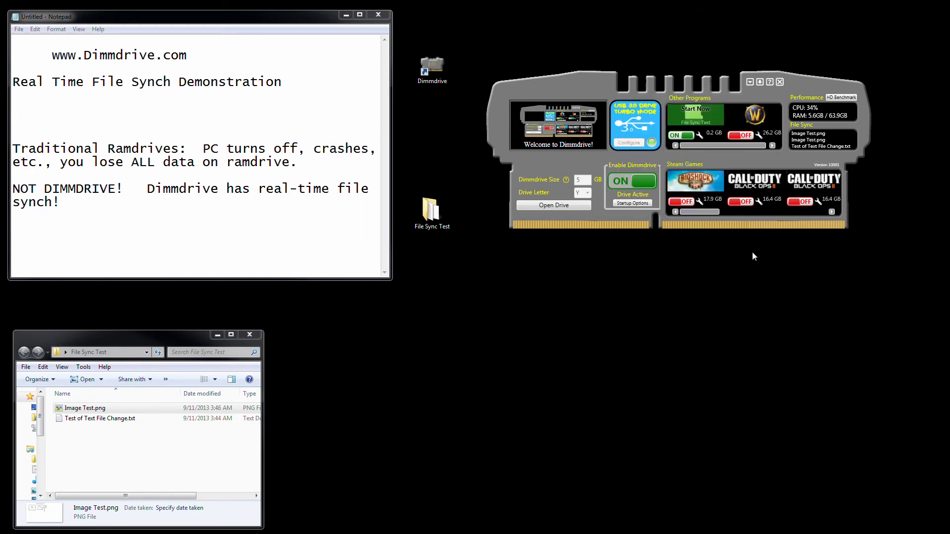
{"action": "left_click", "coordinate": [780, 82]}
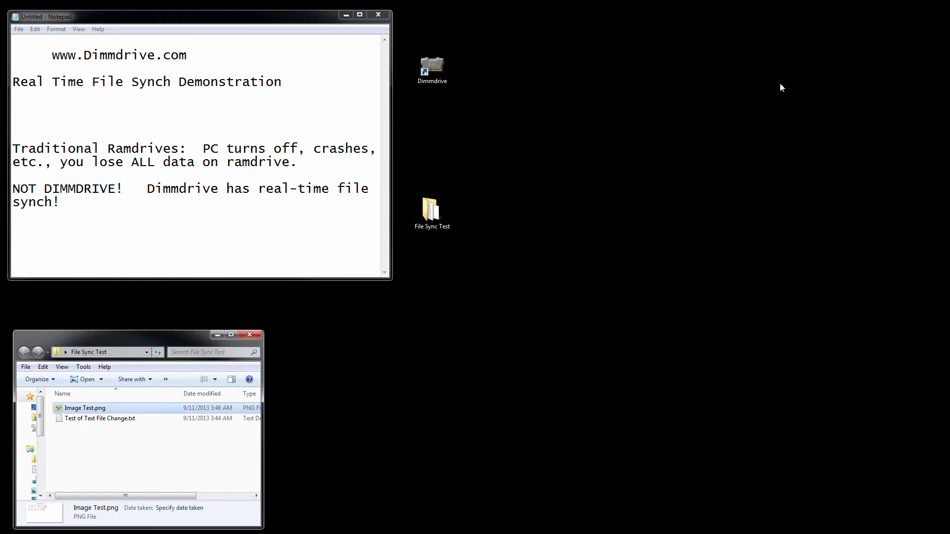
{"action": "left_click", "coordinate": [248, 335]}
{"action": "left_click_drag", "start_coordinate": [772, 412], "coordinate": [910, 509]}
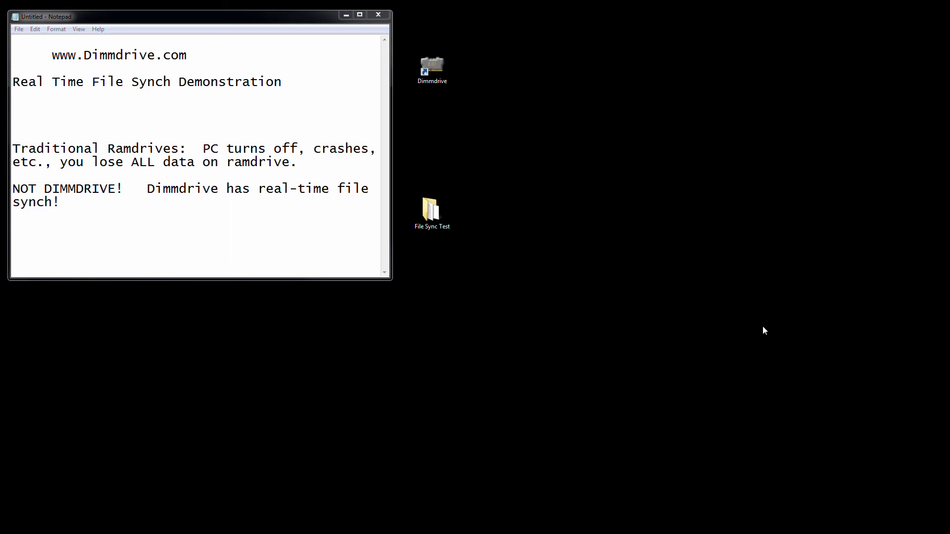
Open the desktop copy of Image Test.png in Paint, scribble in the bar and triangle, then close Paint
{"action": "double_click", "coordinate": [436, 221]}
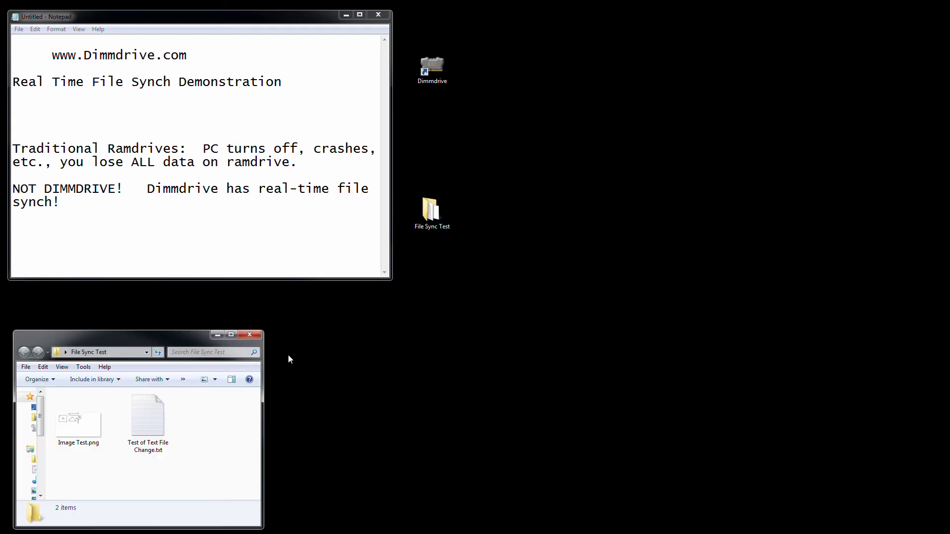
{"action": "right_click", "coordinate": [85, 424]}
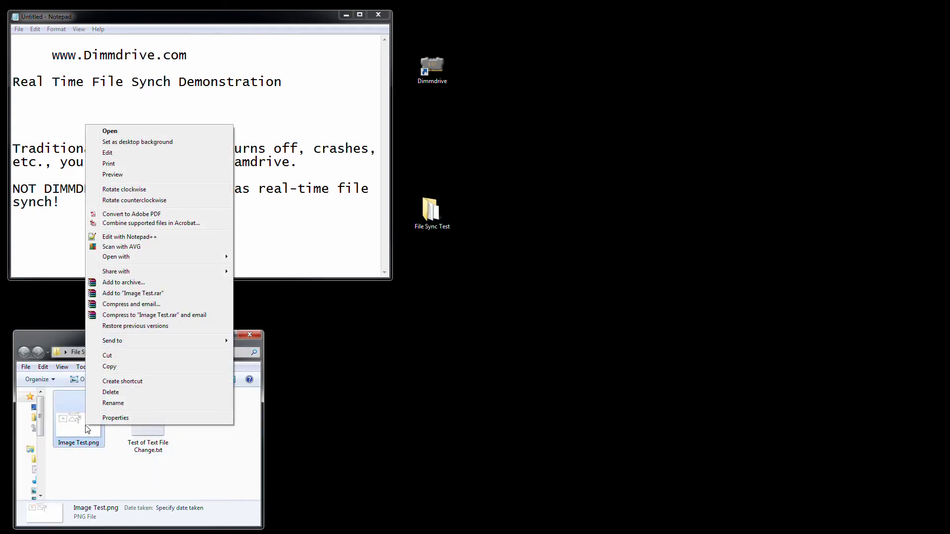
{"action": "left_click", "coordinate": [128, 153]}
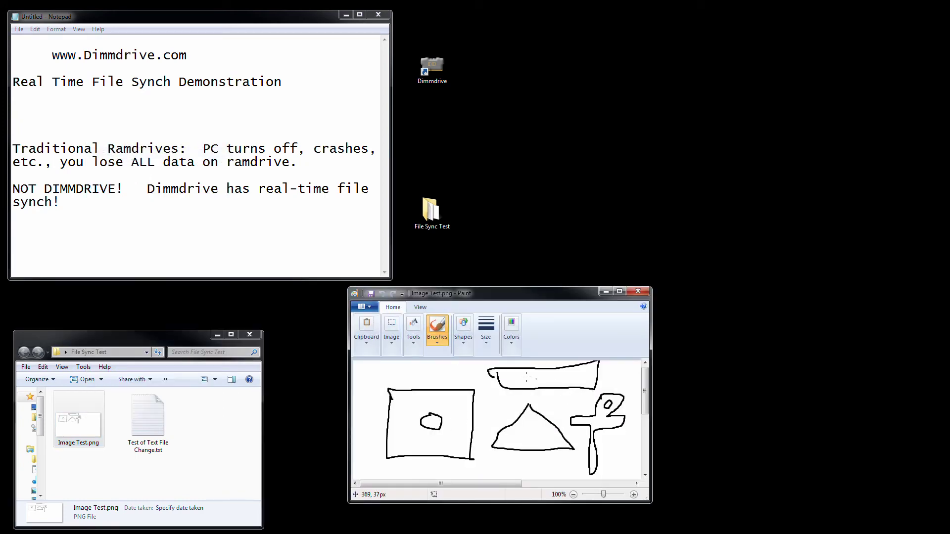
{"action": "left_click_drag", "start_coordinate": [511, 376], "coordinate": [583, 375]}
{"action": "left_click_drag", "start_coordinate": [539, 434], "coordinate": [529, 419]}
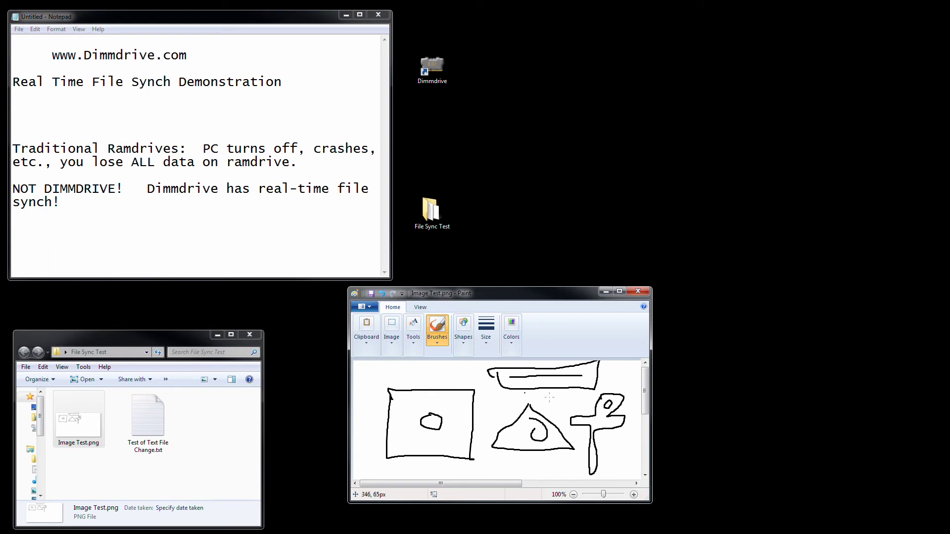
{"action": "left_click", "coordinate": [636, 293]}
{"action": "left_click", "coordinate": [526, 414]}
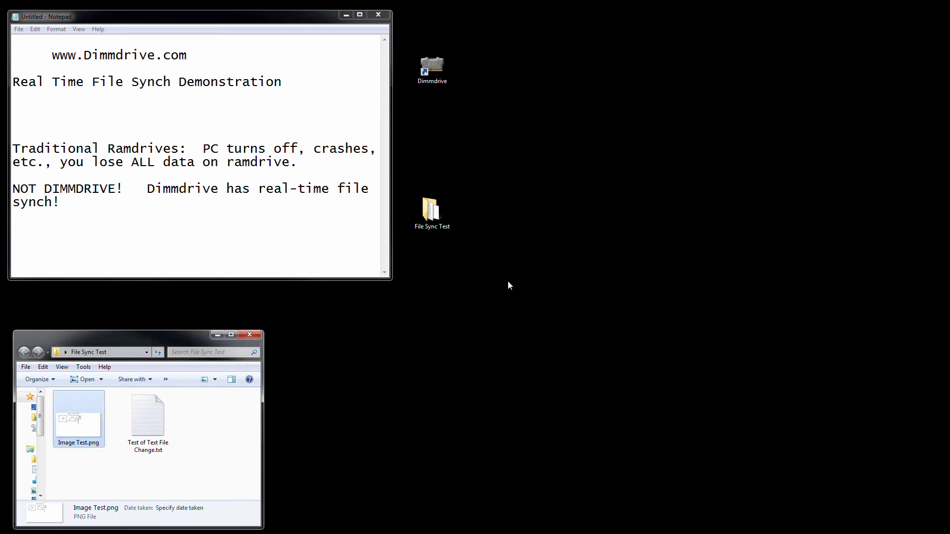
Relaunch Dimmdrive from its desktop shortcut and move its panel to the lower right
{"action": "left_click_drag", "start_coordinate": [438, 76], "coordinate": [589, 167]}
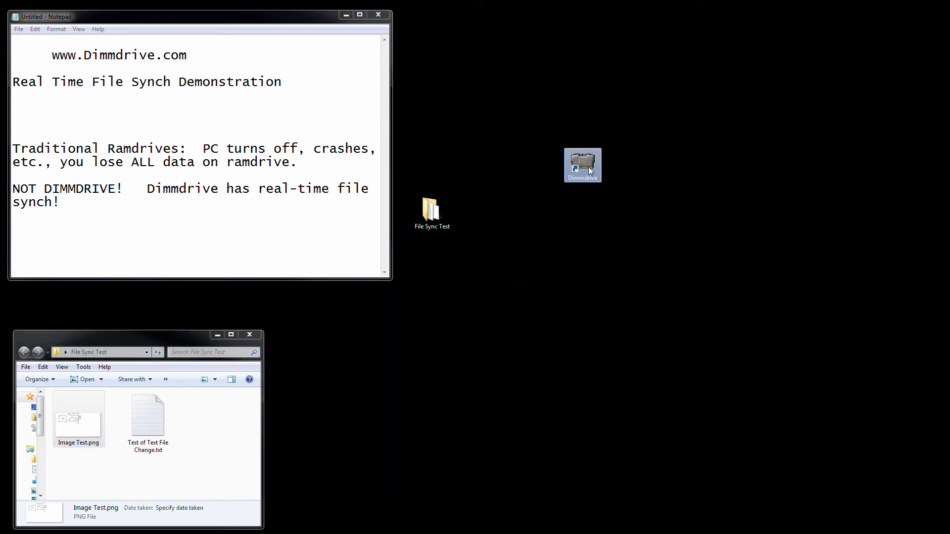
{"action": "double_click", "coordinate": [586, 166]}
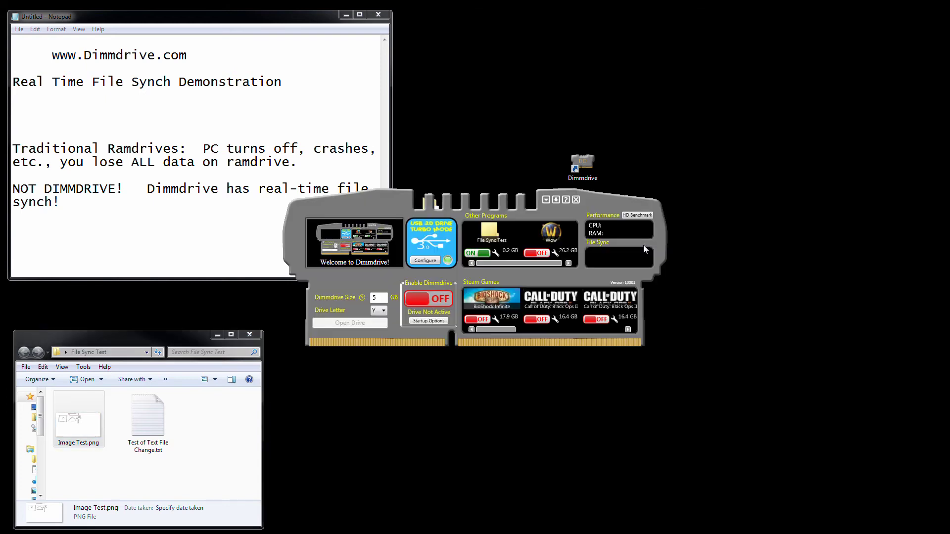
{"action": "left_click_drag", "start_coordinate": [591, 198], "coordinate": [802, 281]}
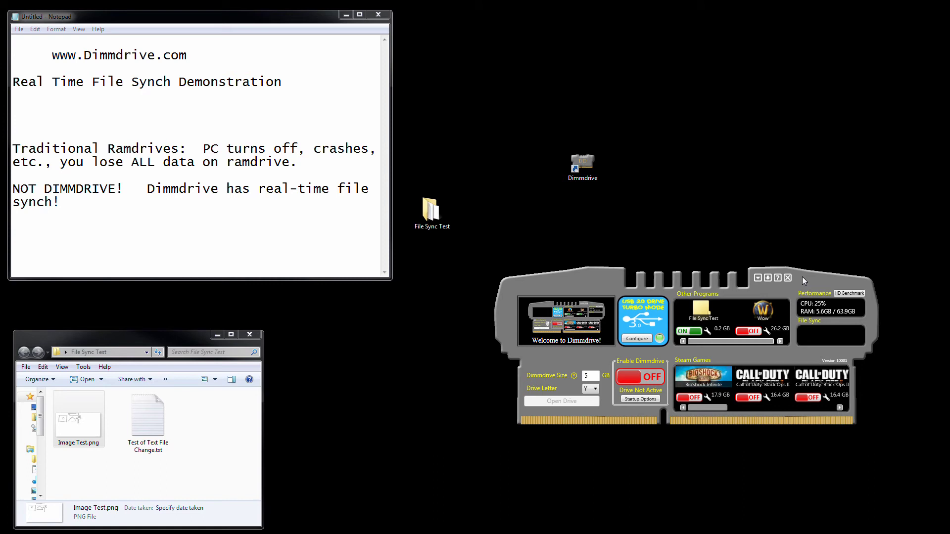
{"action": "left_click", "coordinate": [774, 344]}
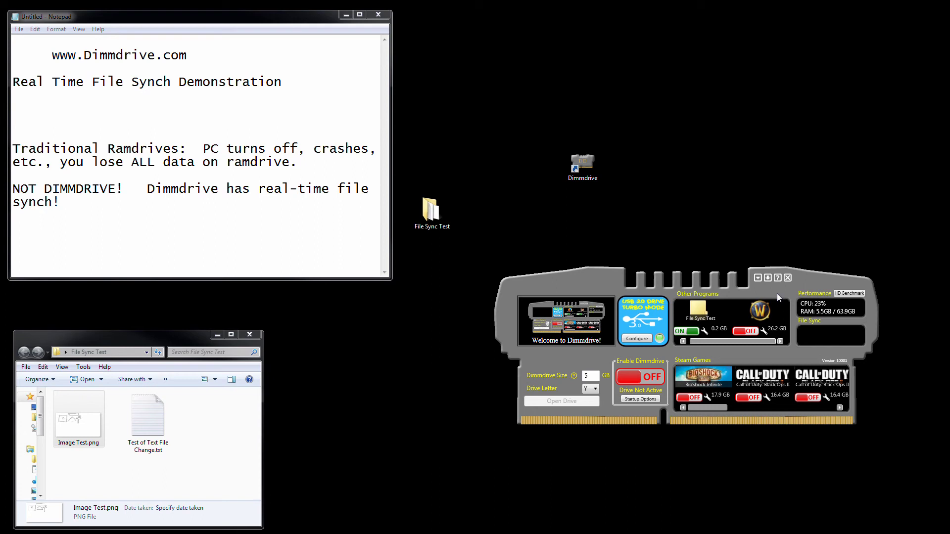
Switch File Sync Test syncing OFF, keep drive letter Y, and turn the RAM drive on
{"action": "left_click", "coordinate": [680, 331]}
{"action": "mouse_move", "coordinate": [705, 412]}
{"action": "left_mouse_down"}
{"action": "mouse_move", "coordinate": [762, 411]}
{"action": "mouse_move", "coordinate": [672, 412]}
{"action": "mouse_move", "coordinate": [824, 408]}
{"action": "mouse_move", "coordinate": [693, 421]}
{"action": "mouse_move", "coordinate": [817, 406]}
{"action": "mouse_move", "coordinate": [703, 409]}
{"action": "left_mouse_up"}
{"action": "left_click", "coordinate": [692, 333]}
{"action": "left_click", "coordinate": [682, 332]}
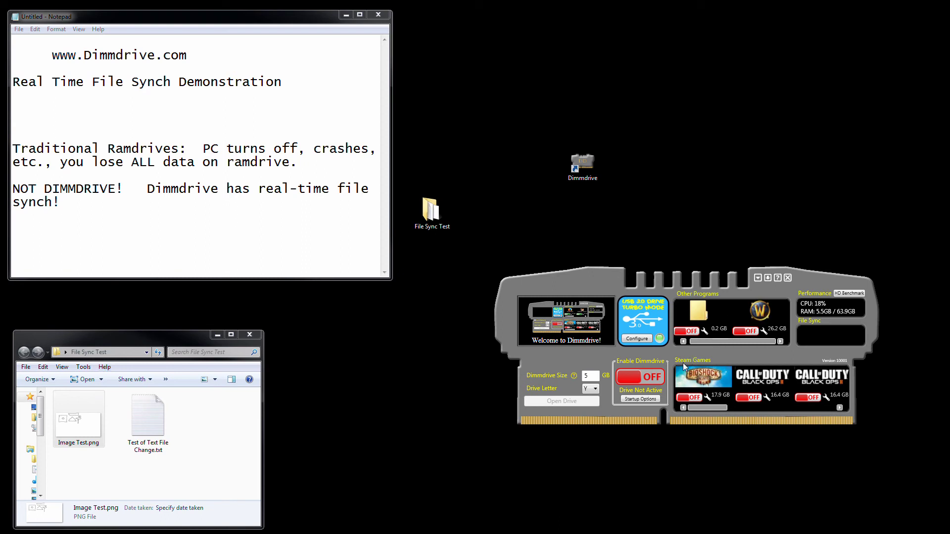
{"action": "left_click", "coordinate": [593, 389]}
{"action": "left_click", "coordinate": [594, 391]}
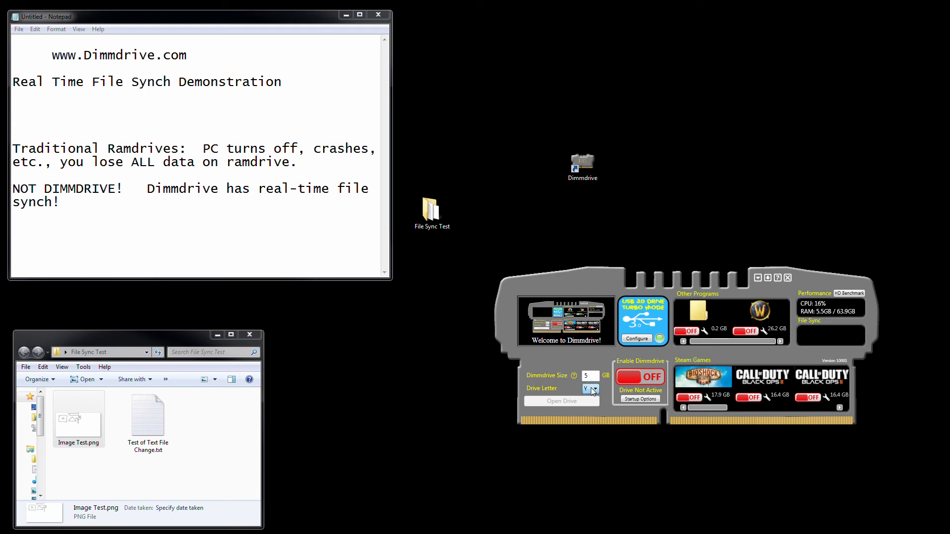
{"action": "left_click", "coordinate": [642, 377]}
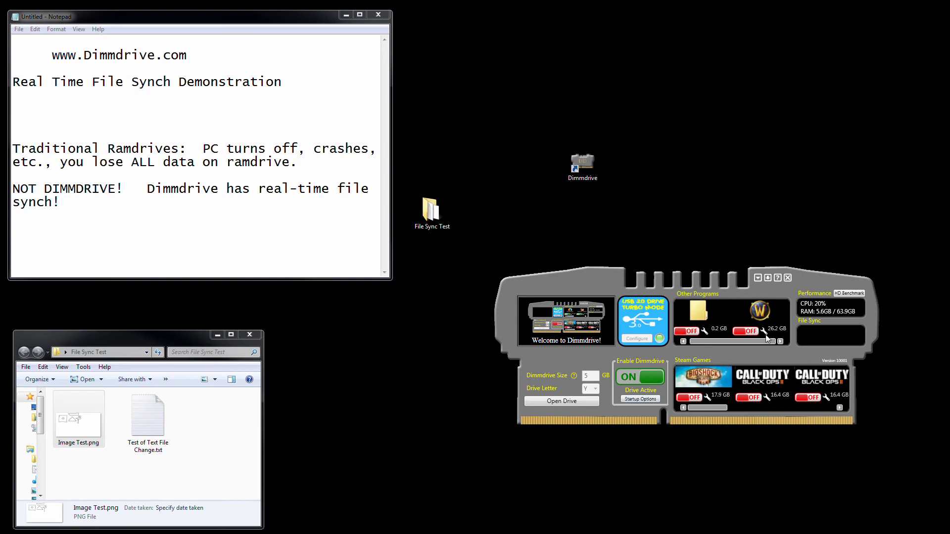
Open the empty Dimmdrive (Y:) drive in an enlarged Explorer window with a wider navigation pane
{"action": "left_click", "coordinate": [567, 401]}
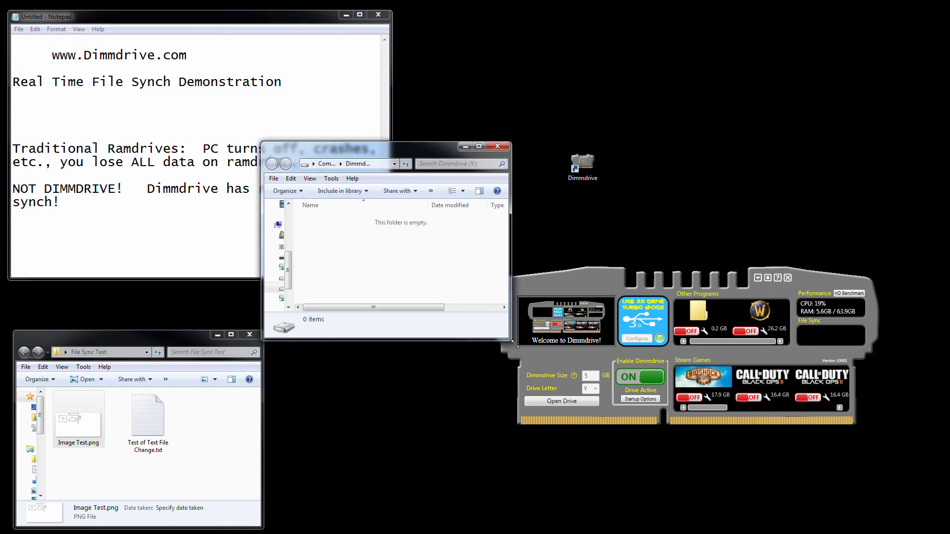
{"action": "left_click_drag", "start_coordinate": [515, 340], "coordinate": [629, 414]}
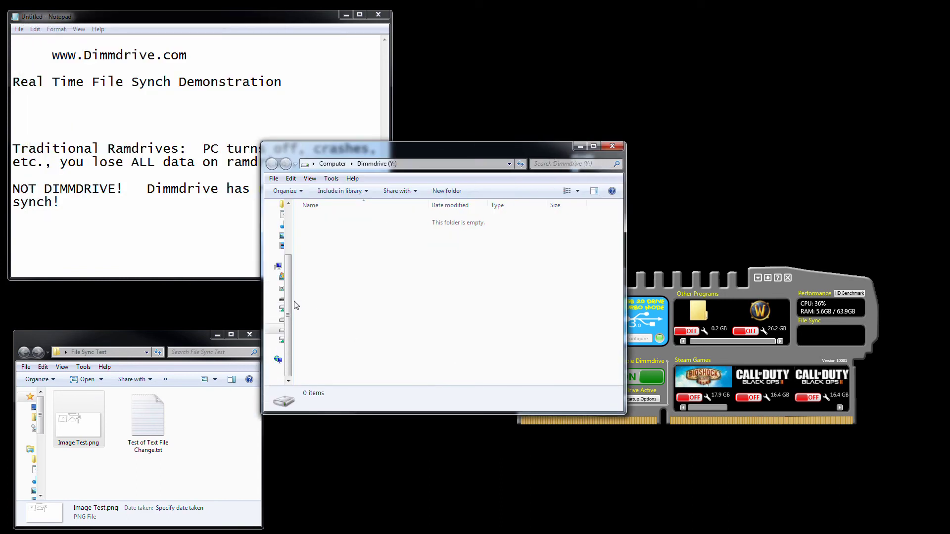
{"action": "left_click_drag", "start_coordinate": [292, 300], "coordinate": [362, 304]}
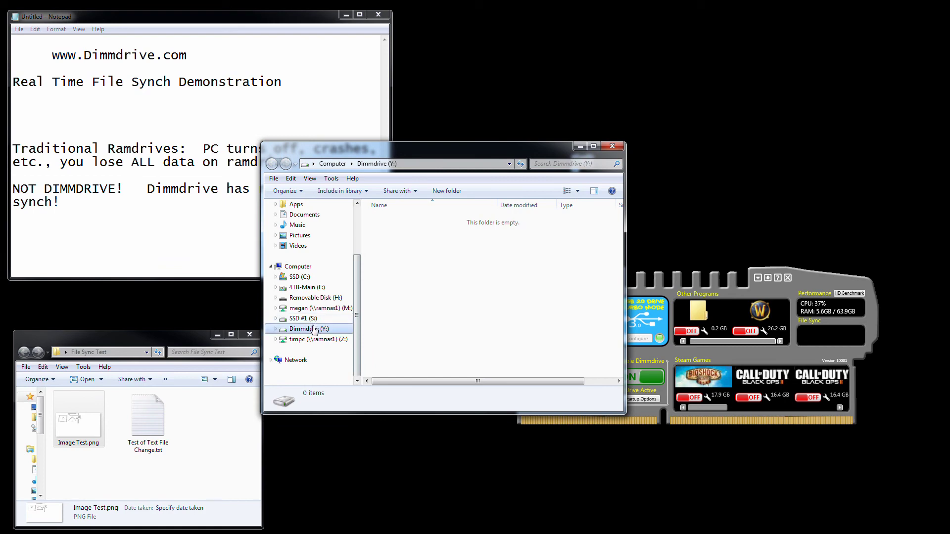
{"action": "left_click", "coordinate": [317, 329]}
{"action": "left_click_drag", "start_coordinate": [485, 155], "coordinate": [738, 7]}
Show the Dimmdrive (Y:) properties: 4.99 GB capacity, 53.4 MB used, NTFS
{"action": "right_click", "coordinate": [567, 181]}
{"action": "left_click", "coordinate": [619, 393]}
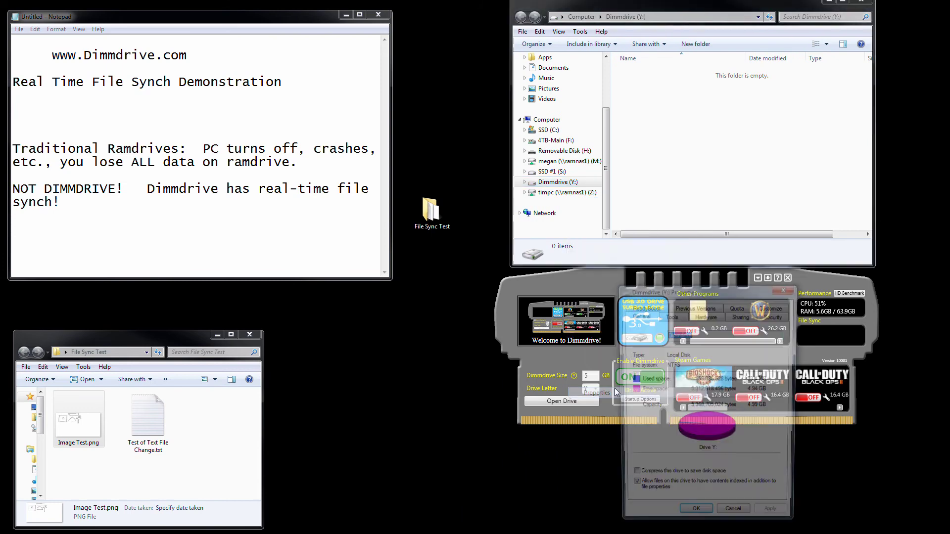
{"action": "left_click_drag", "start_coordinate": [713, 285], "coordinate": [540, 74]}
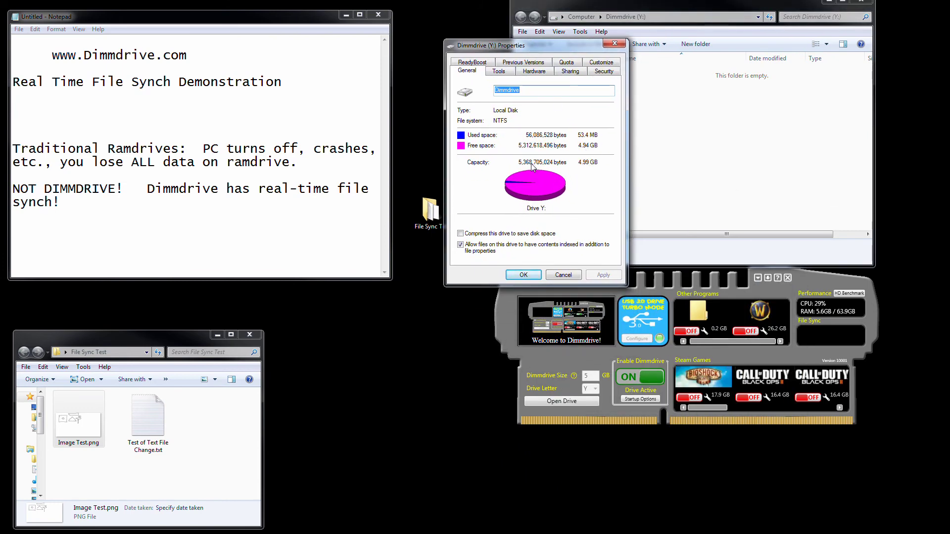
{"action": "left_click", "coordinate": [615, 43]}
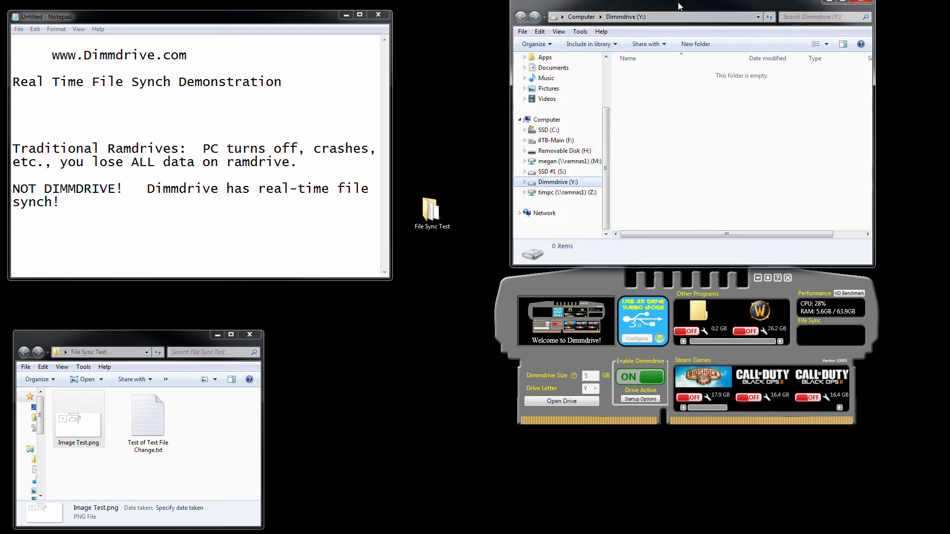
{"action": "left_click_drag", "start_coordinate": [671, 14], "coordinate": [630, 79]}
{"action": "right_click", "coordinate": [675, 224]}
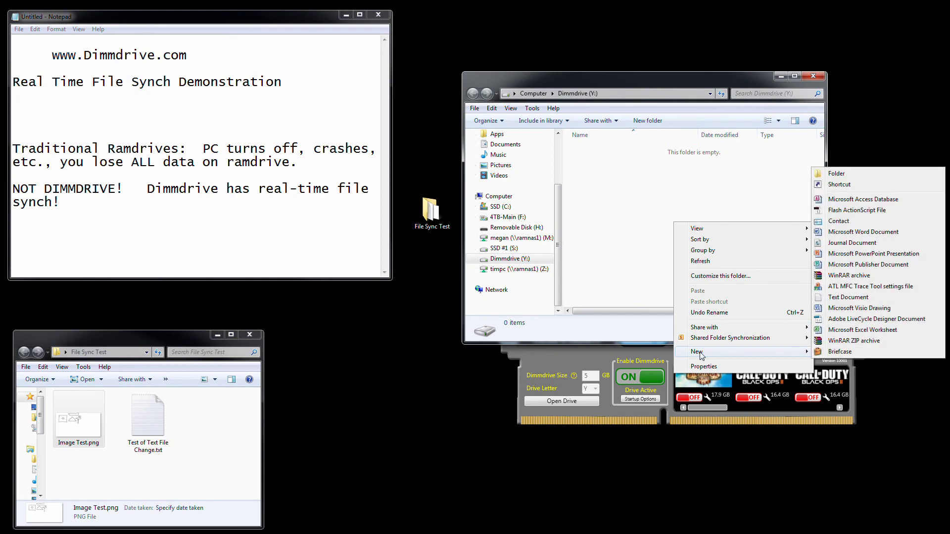
{"action": "left_click", "coordinate": [656, 214]}
{"action": "right_click", "coordinate": [656, 214]}
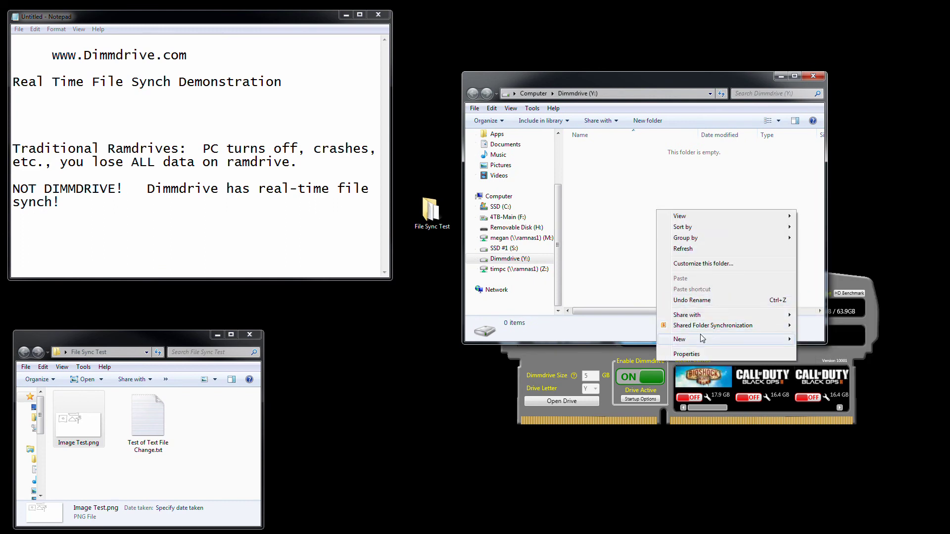
{"action": "mouse_move", "coordinate": [705, 339]}
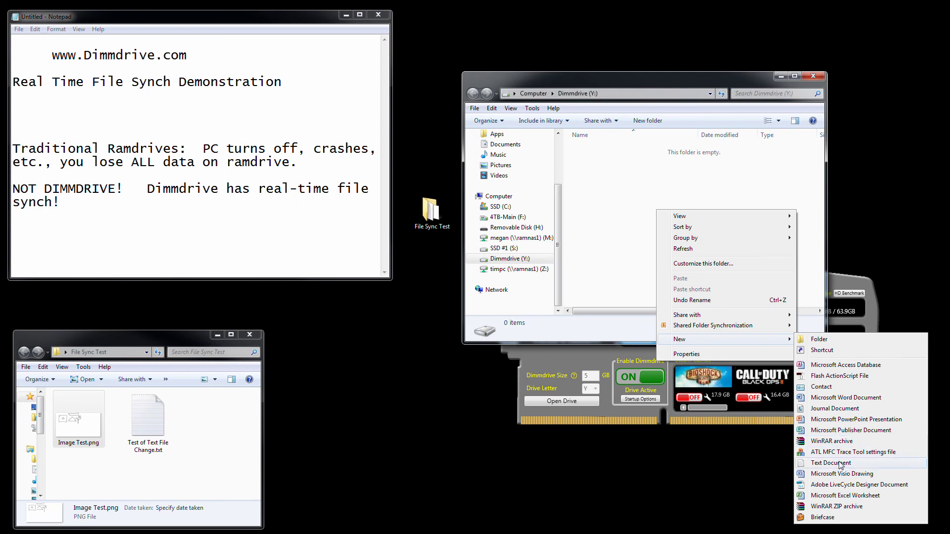
{"action": "left_click", "coordinate": [832, 387]}
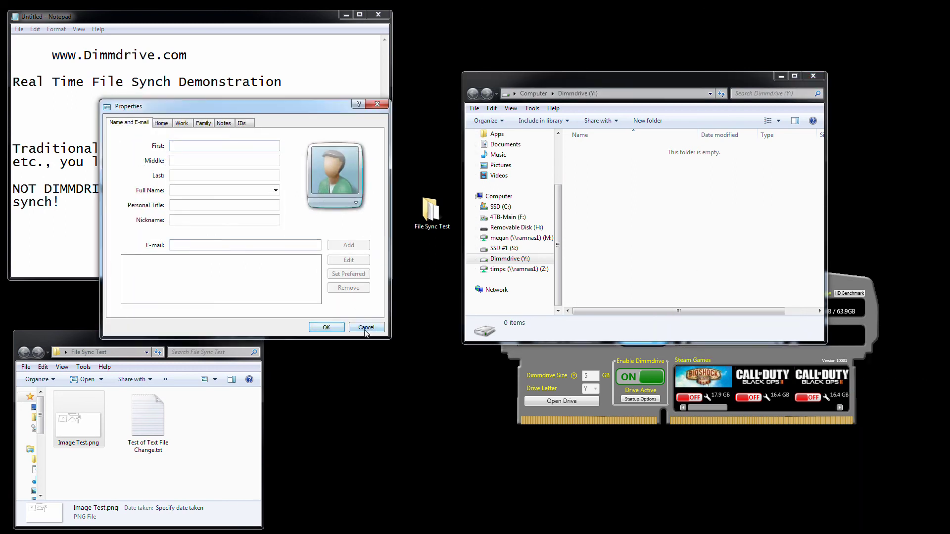
{"action": "left_click", "coordinate": [326, 327]}
{"action": "left_click", "coordinate": [532, 308]}
{"action": "key", "text": "Escape"}
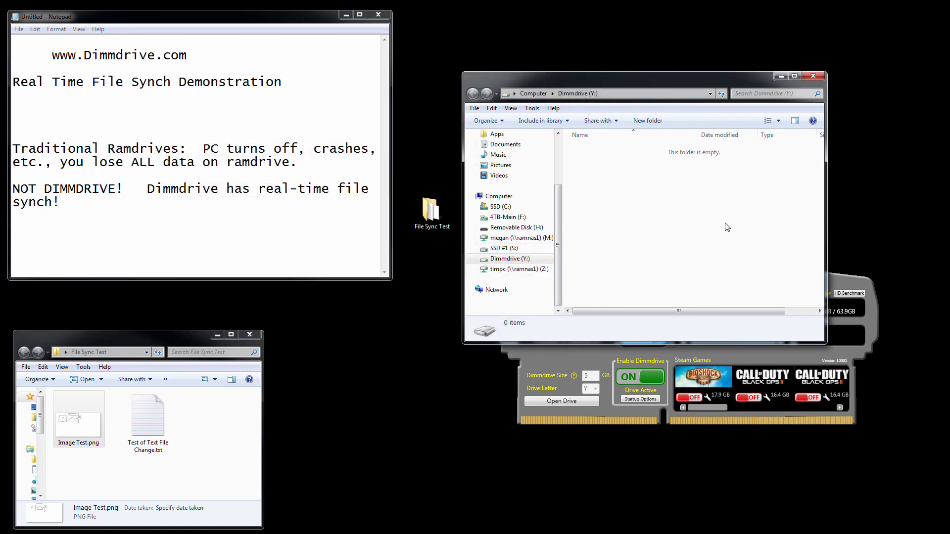
{"action": "left_click_drag", "start_coordinate": [770, 187], "coordinate": [604, 268]}
{"action": "left_click_drag", "start_coordinate": [714, 87], "coordinate": [687, 49]}
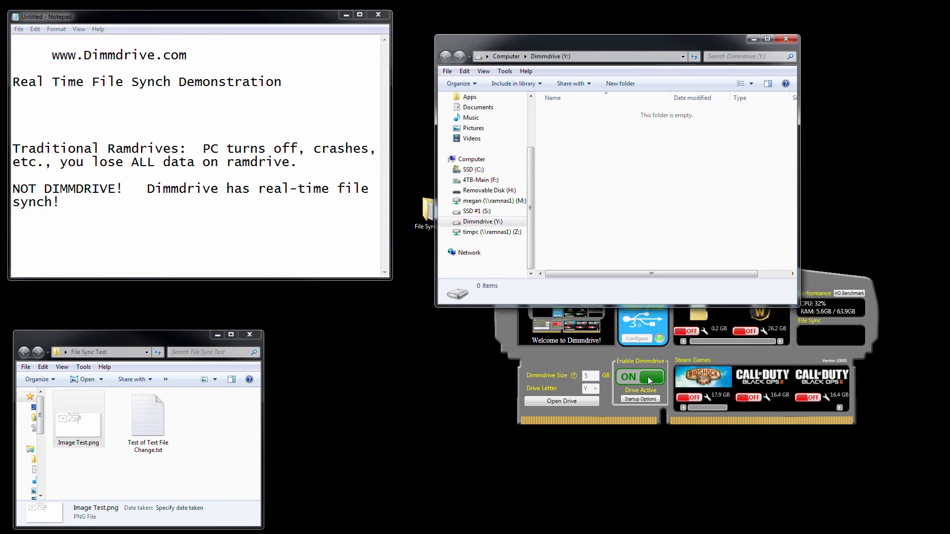
Switch Enable Dimmdrive off so the Y: RAM drive shows Drive Not Active
{"action": "left_click", "coordinate": [633, 377]}
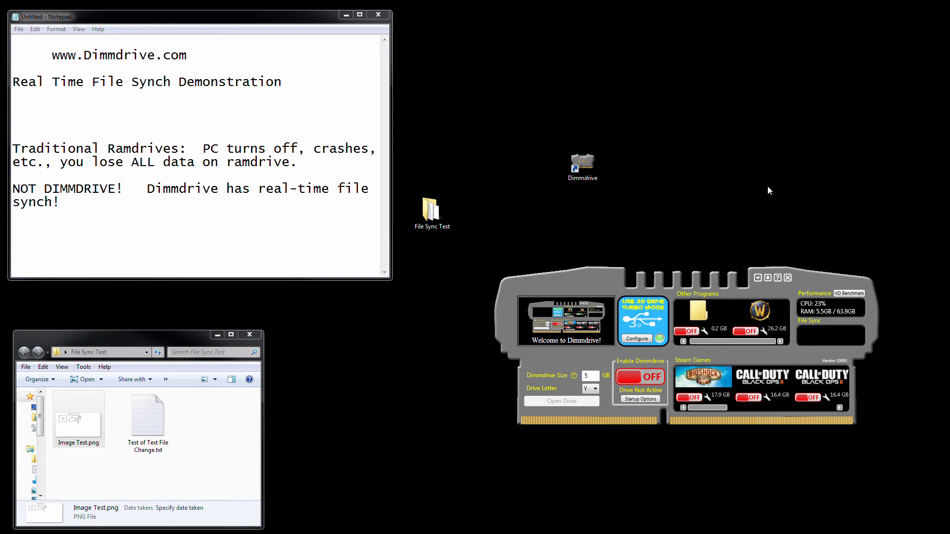
Set File Sync Test sync to ON, switch Enable Dimmdrive back ON, and confirm the folder still holds its two test files
{"action": "left_click", "coordinate": [694, 333]}
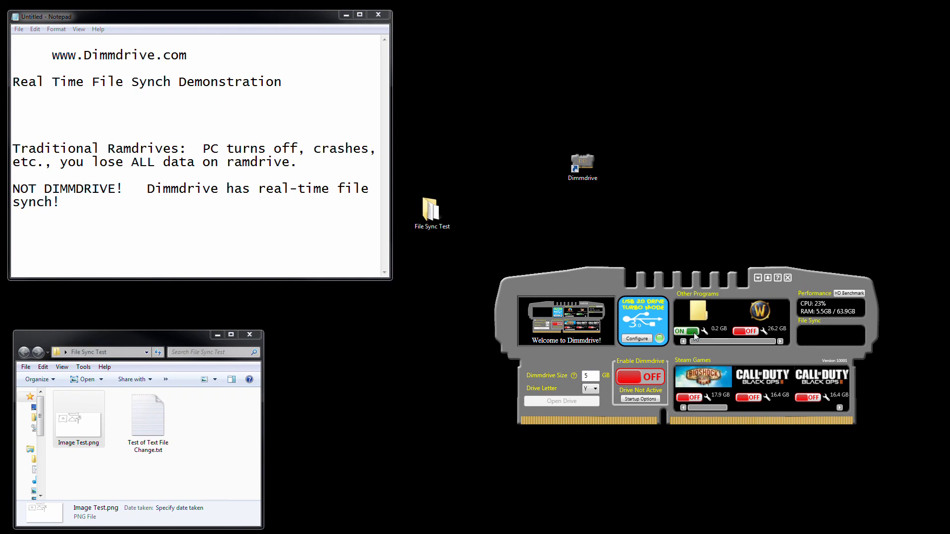
{"action": "left_click", "coordinate": [652, 377]}
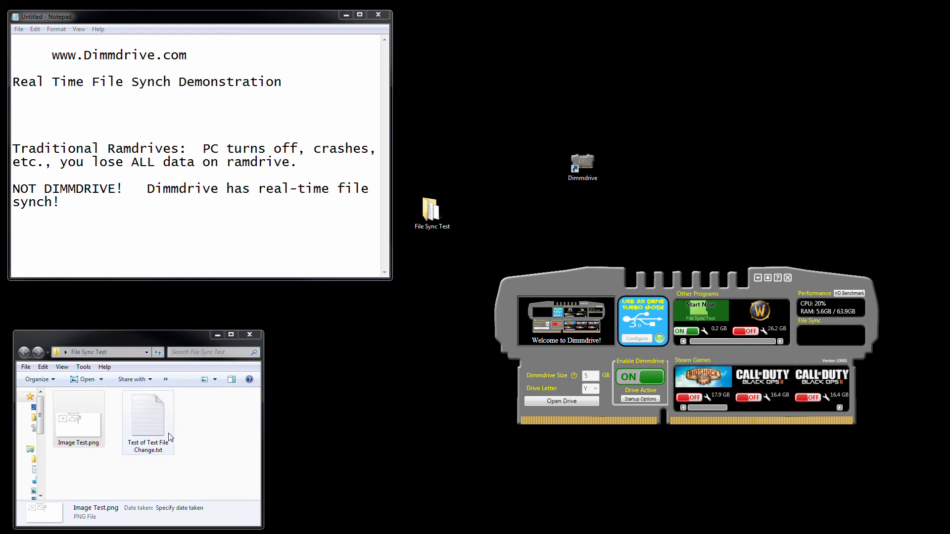
{"action": "left_click", "coordinate": [705, 314]}
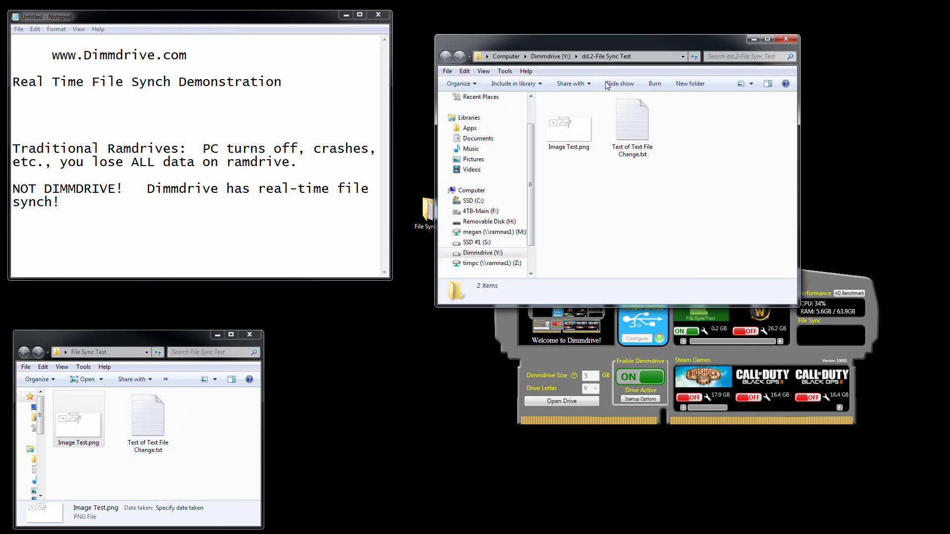
{"action": "left_click", "coordinate": [786, 38]}
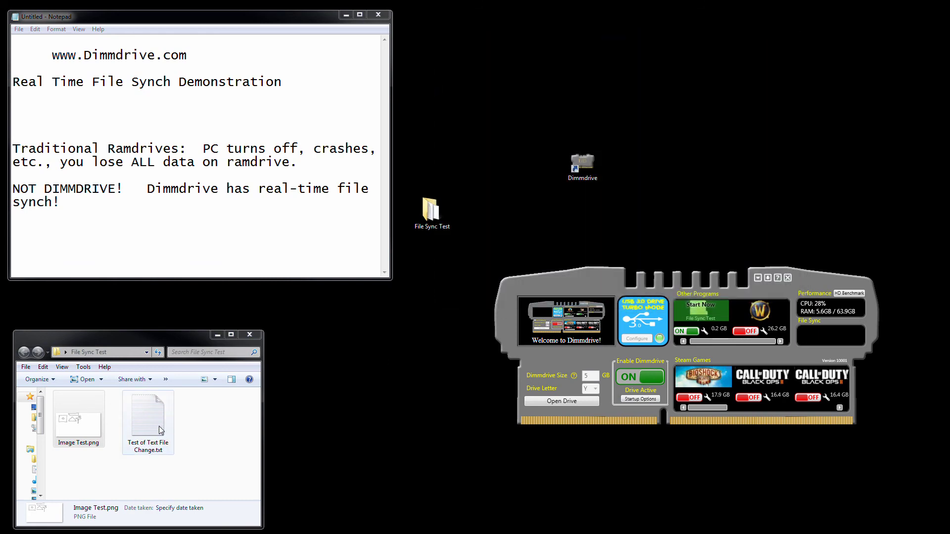
{"action": "left_click", "coordinate": [159, 426]}
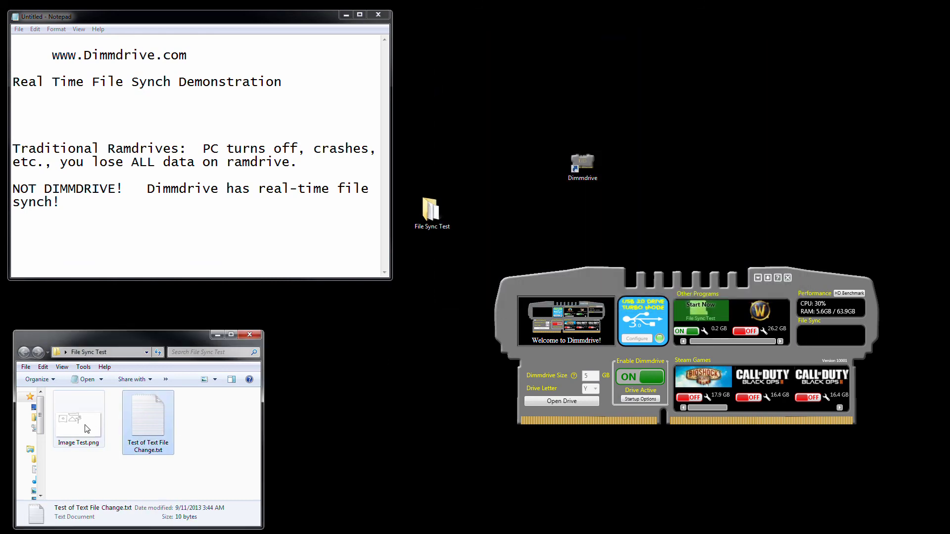
Create an empty folder named 'asdfasdf' on the Y: drive, open it, then close its window
{"action": "left_click", "coordinate": [554, 403]}
{"action": "right_click", "coordinate": [574, 215]}
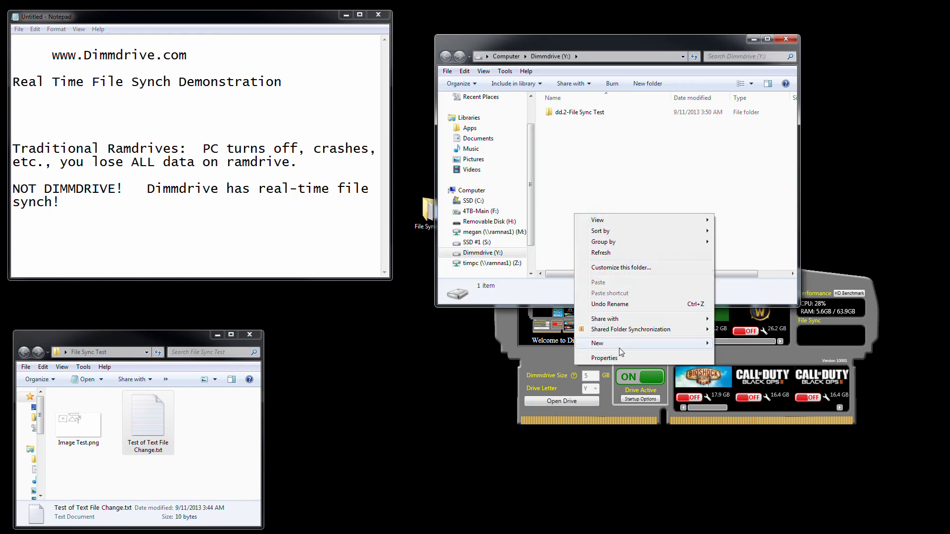
{"action": "mouse_move", "coordinate": [619, 349]}
{"action": "left_click", "coordinate": [744, 341]}
{"action": "type", "text": "asdfasdf"}
{"action": "key", "text": "Return"}
{"action": "double_click", "coordinate": [565, 123]}
{"action": "left_click_drag", "start_coordinate": [664, 179], "coordinate": [635, 221]}
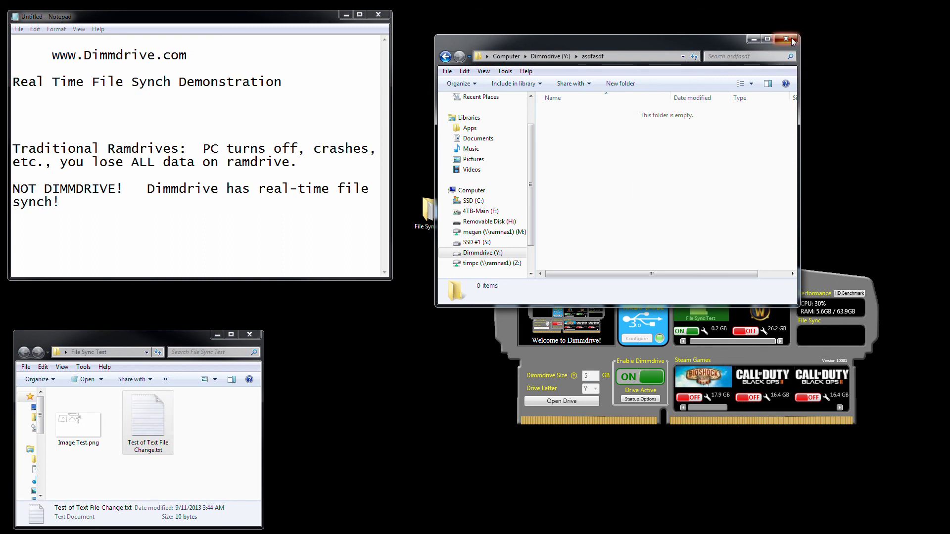
{"action": "left_click", "coordinate": [786, 39]}
{"action": "left_click_drag", "start_coordinate": [229, 444], "coordinate": [789, 310]}
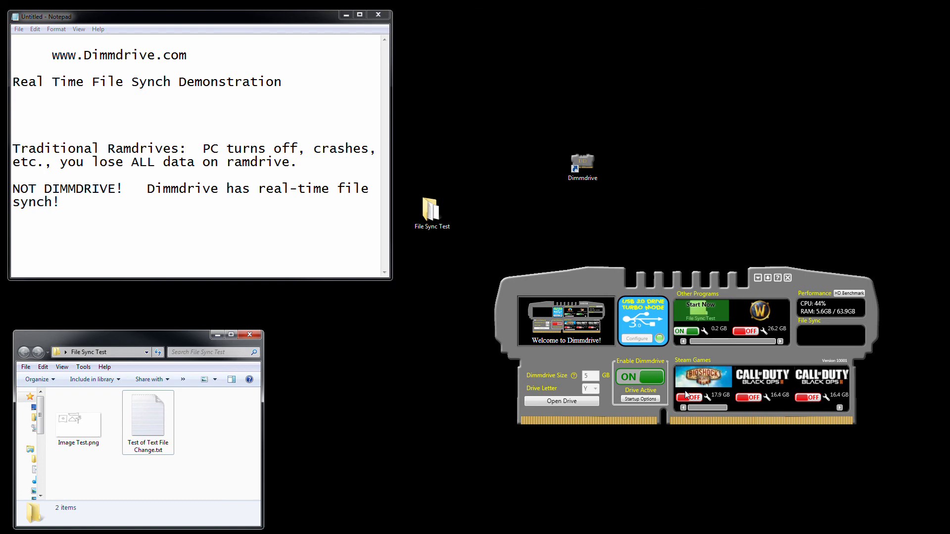
Drag the Dimmdrive panel near the top of the screen and place its shortcut beneath the File Sync Test folder
{"action": "left_click_drag", "start_coordinate": [606, 289], "coordinate": [586, 234]}
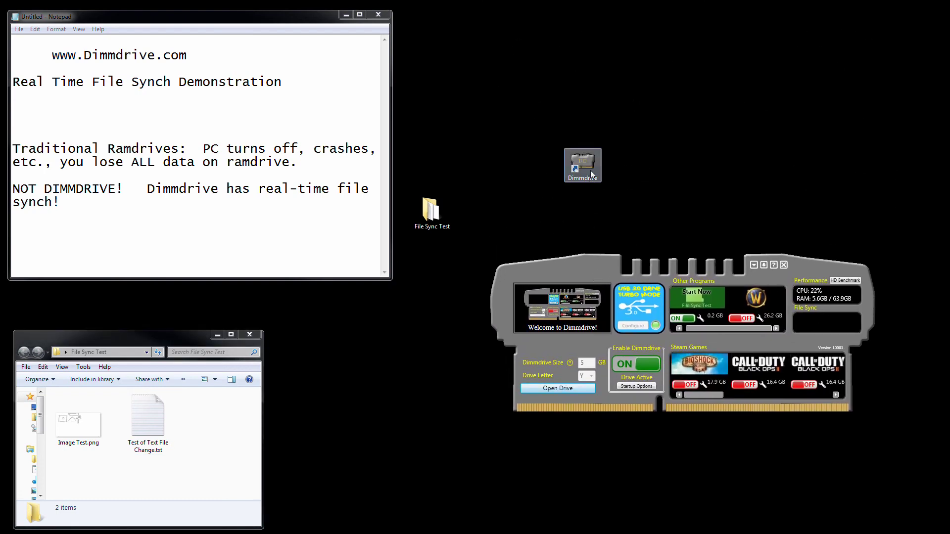
{"action": "left_click_drag", "start_coordinate": [584, 166], "coordinate": [433, 312]}
{"action": "left_click_drag", "start_coordinate": [586, 213], "coordinate": [595, 62]}
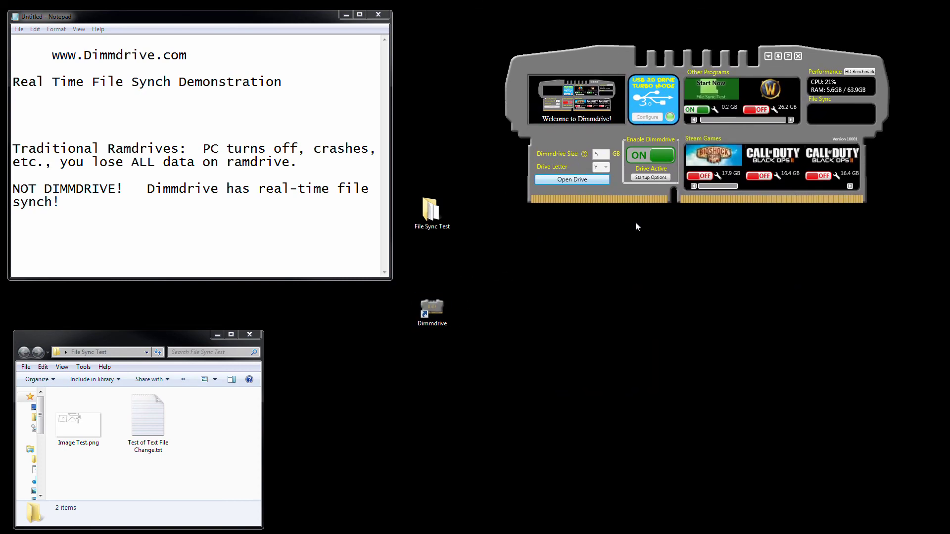